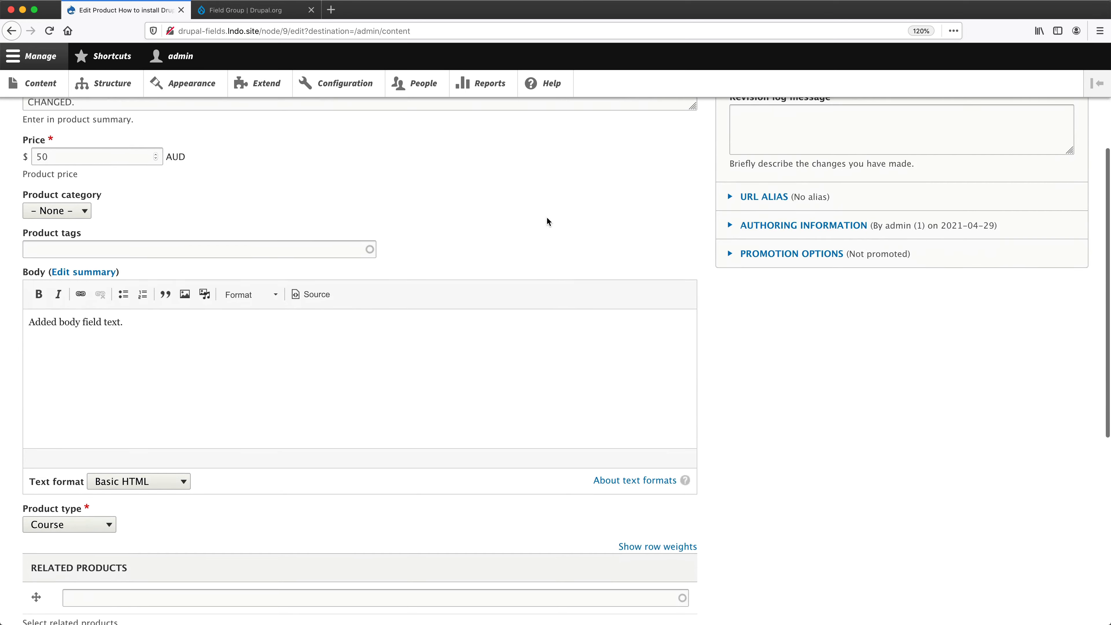
scroll(547, 217, "down", 4)
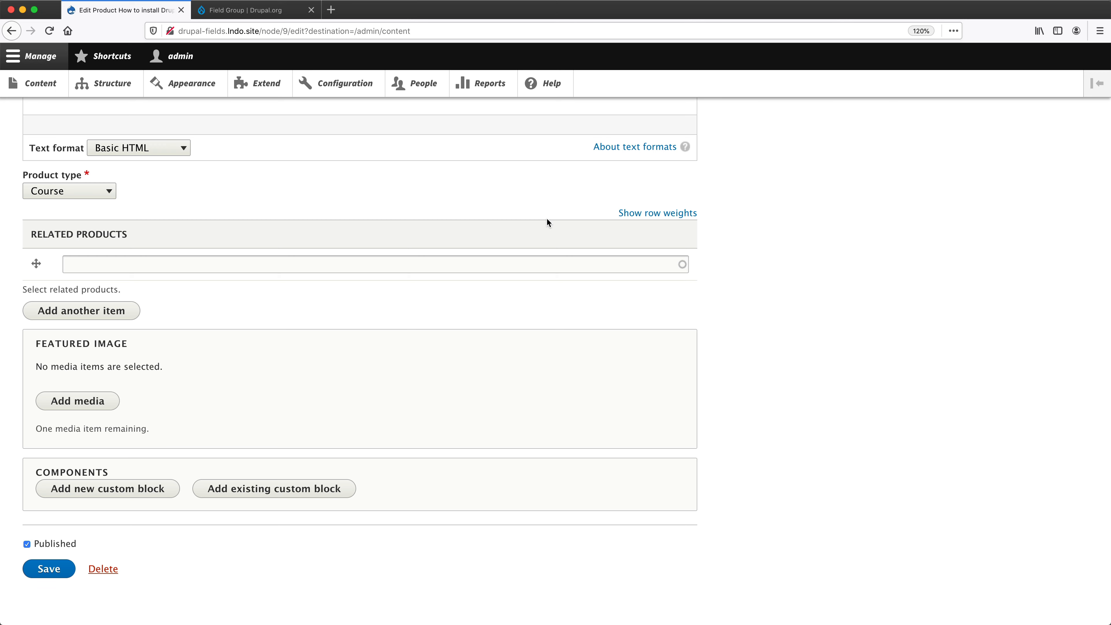
Examine the fields on the product edit form and the Field Group module's project page.
scroll(547, 222, "up", 13)
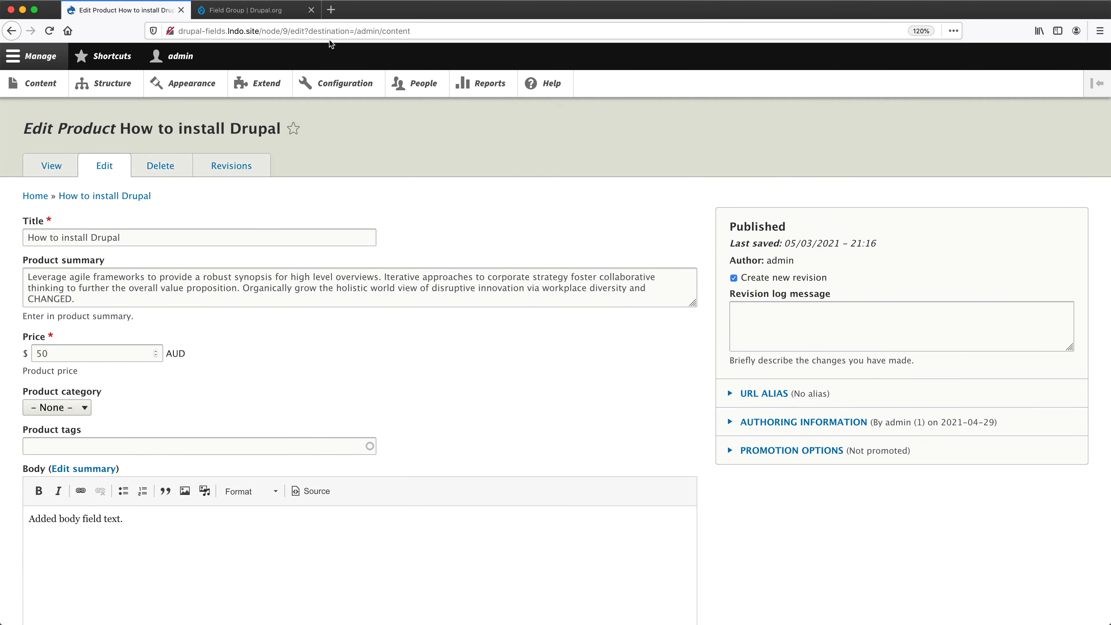
left_click(298, 19)
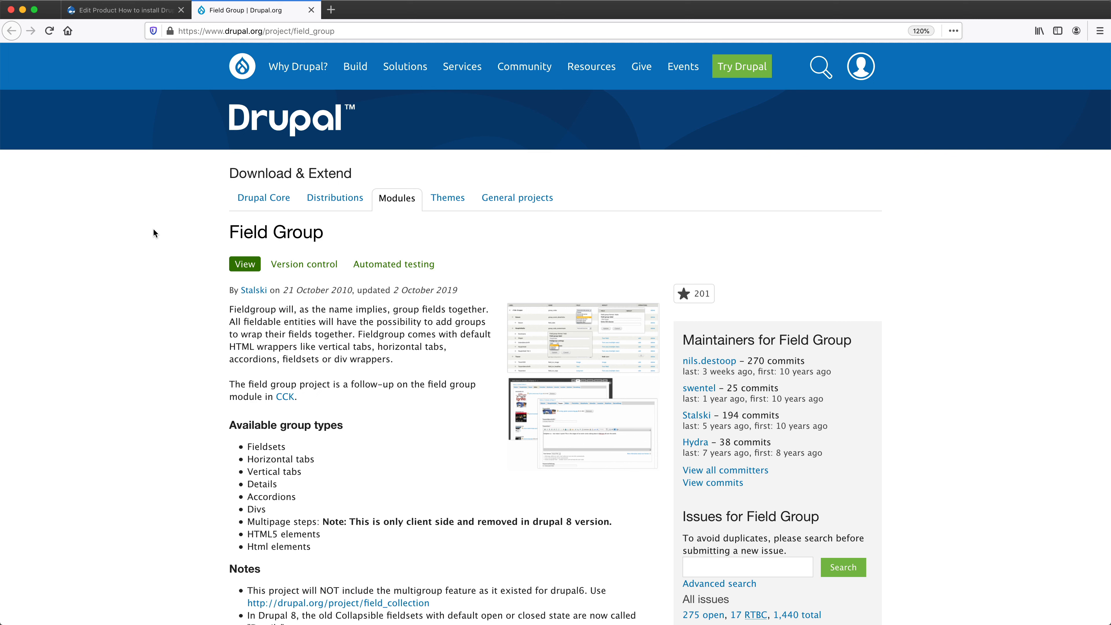
left_click(106, 12)
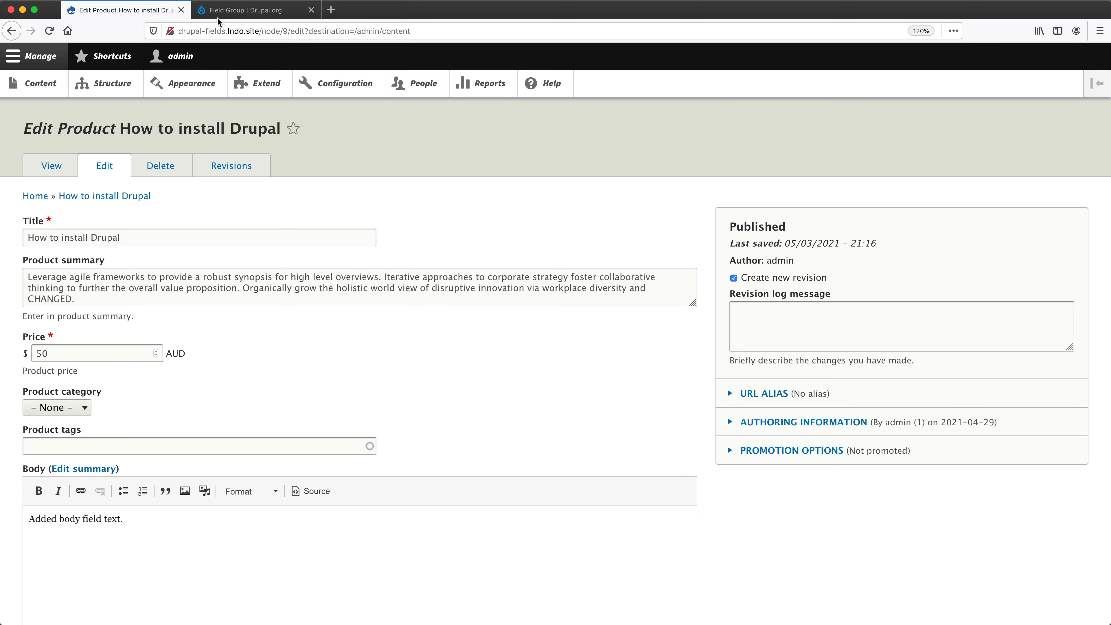
key("ctrl+Tab")
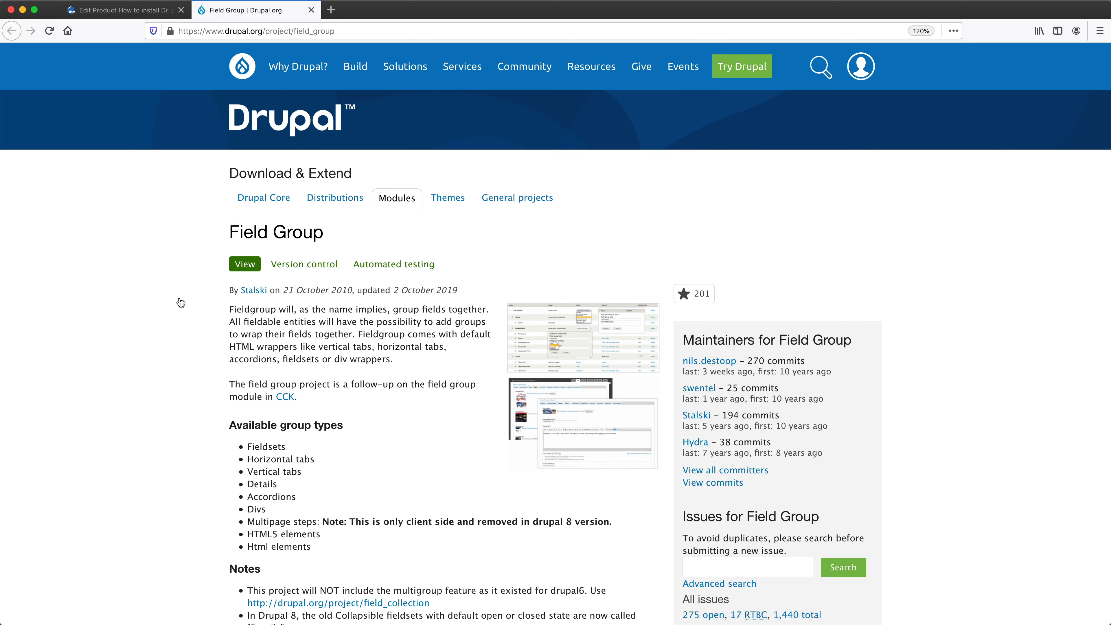
Switch to the terminal and download the Field Group module by running composer require drupal/field_group.
key("super+Tab")
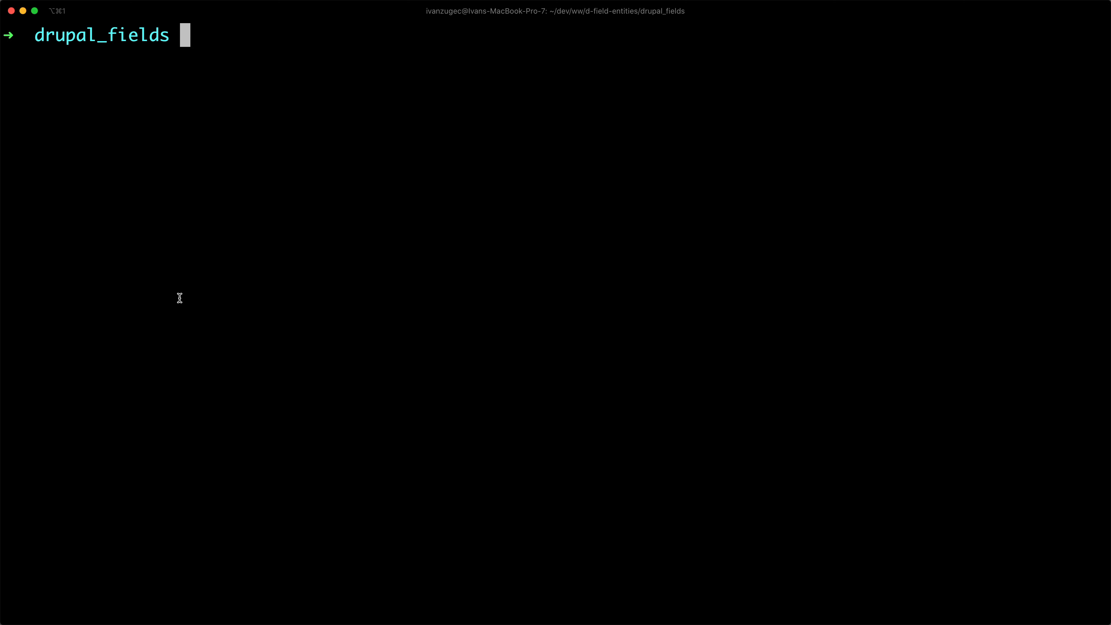
type("composer")
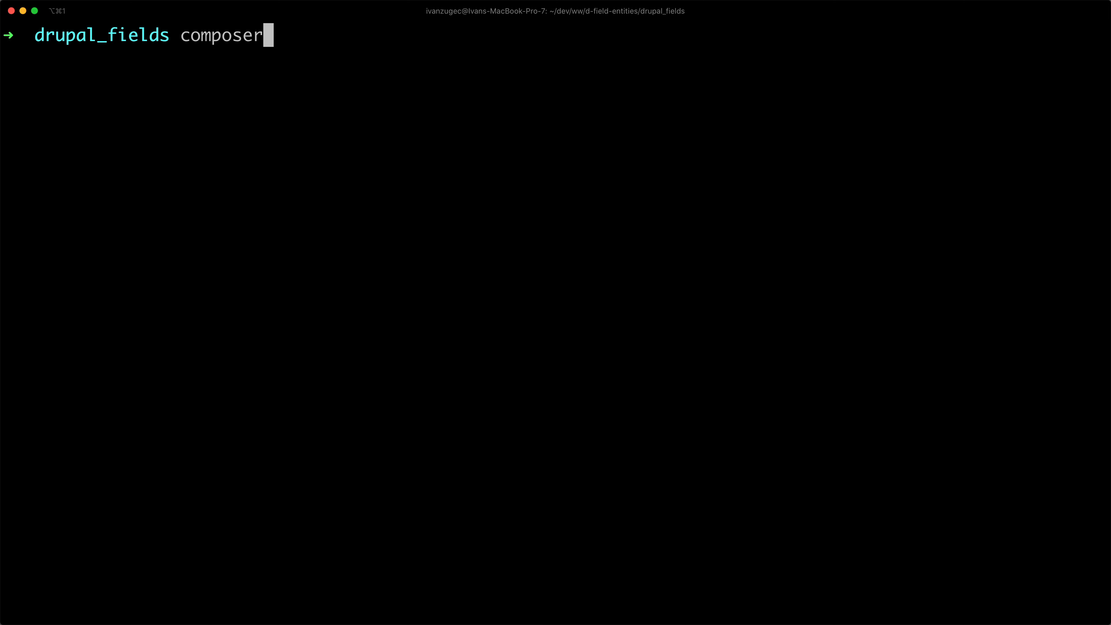
type(" require drupal/")
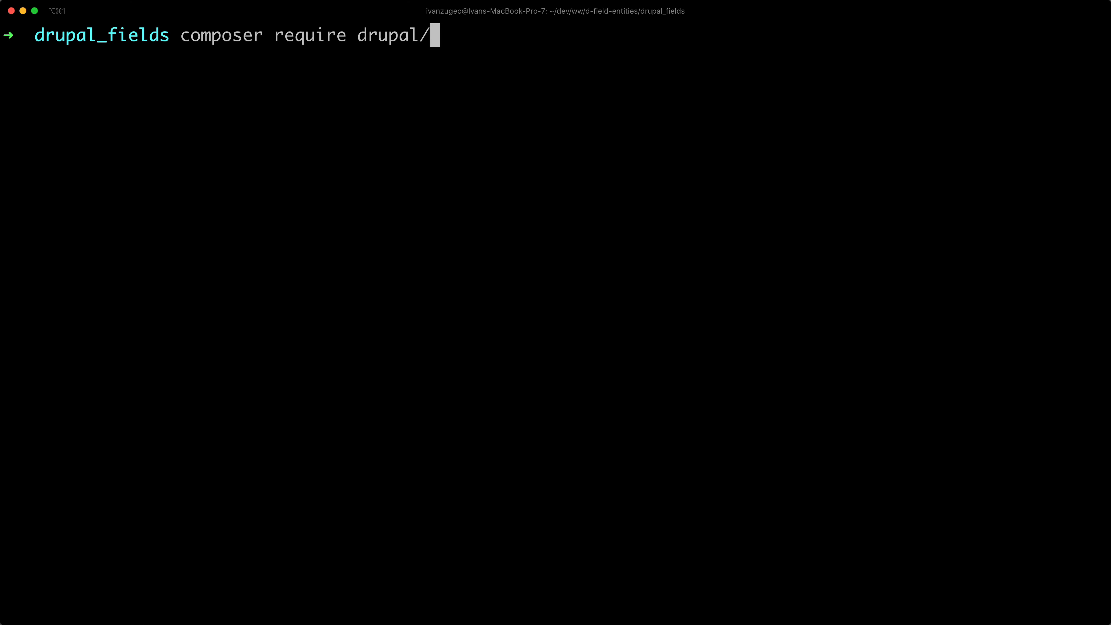
type("field_group")
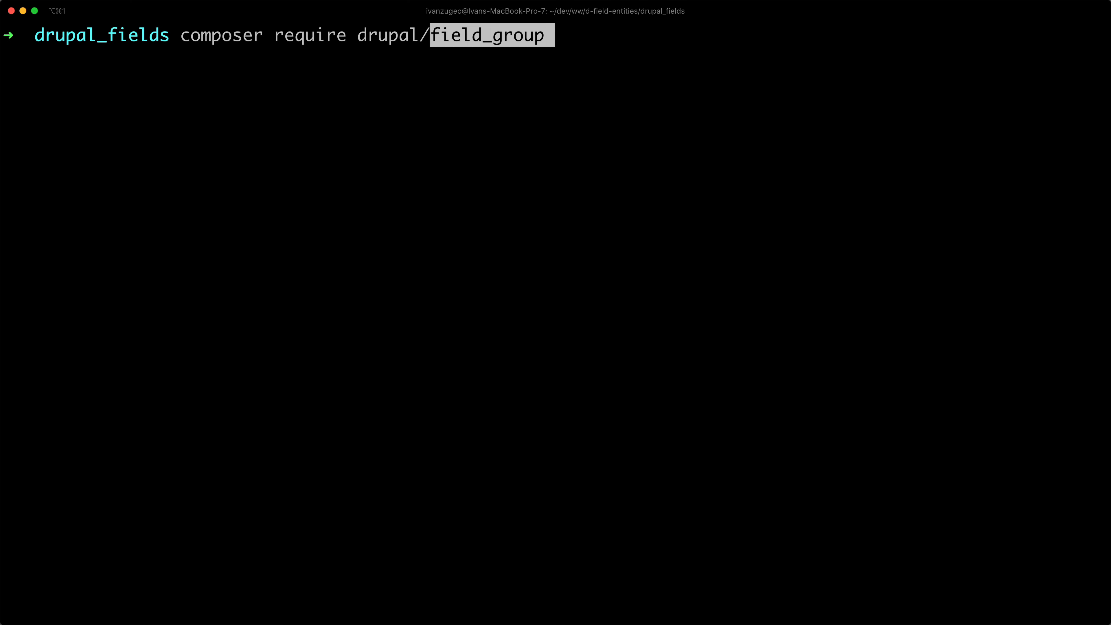
key("Return")
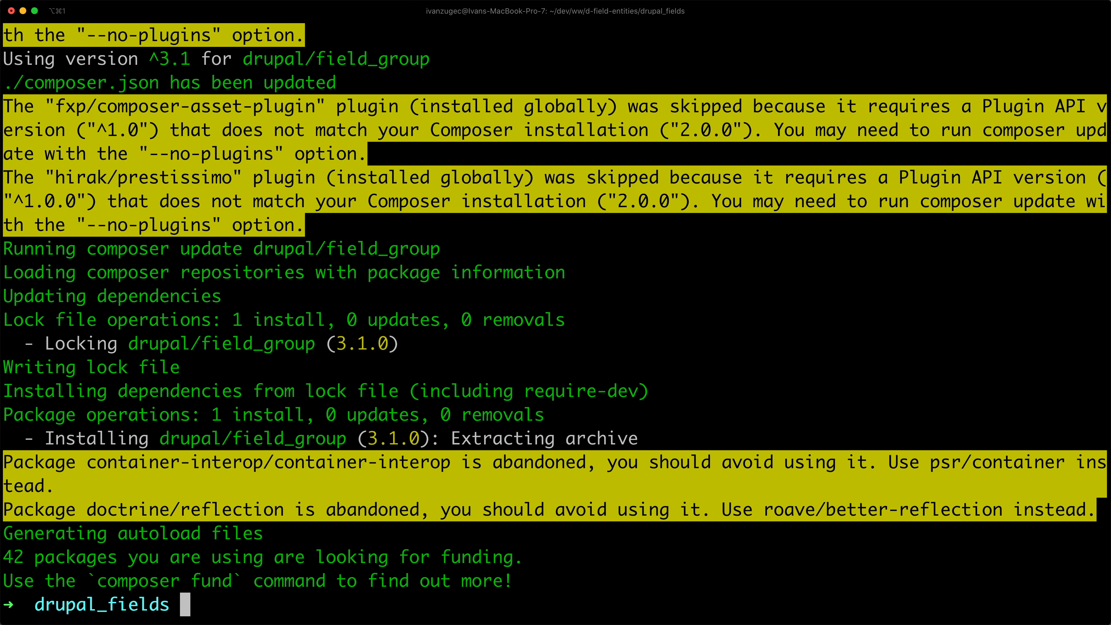
Return to the browser, close the Field Group project page, and find and install the Field Group module on the site's Extend page.
key("super+Tab")
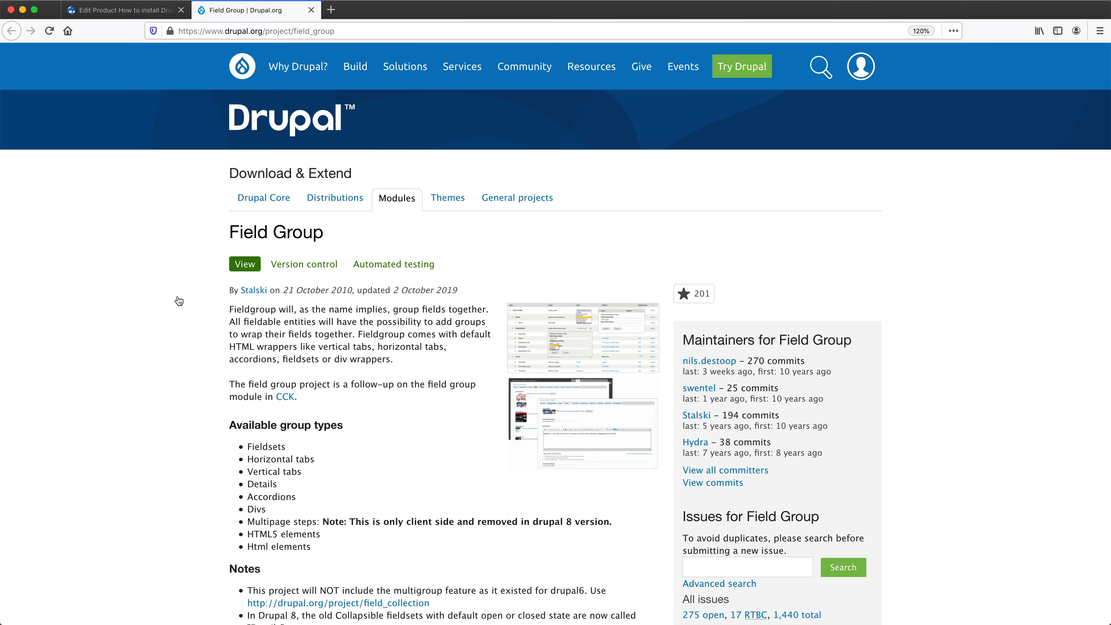
left_click(312, 11)
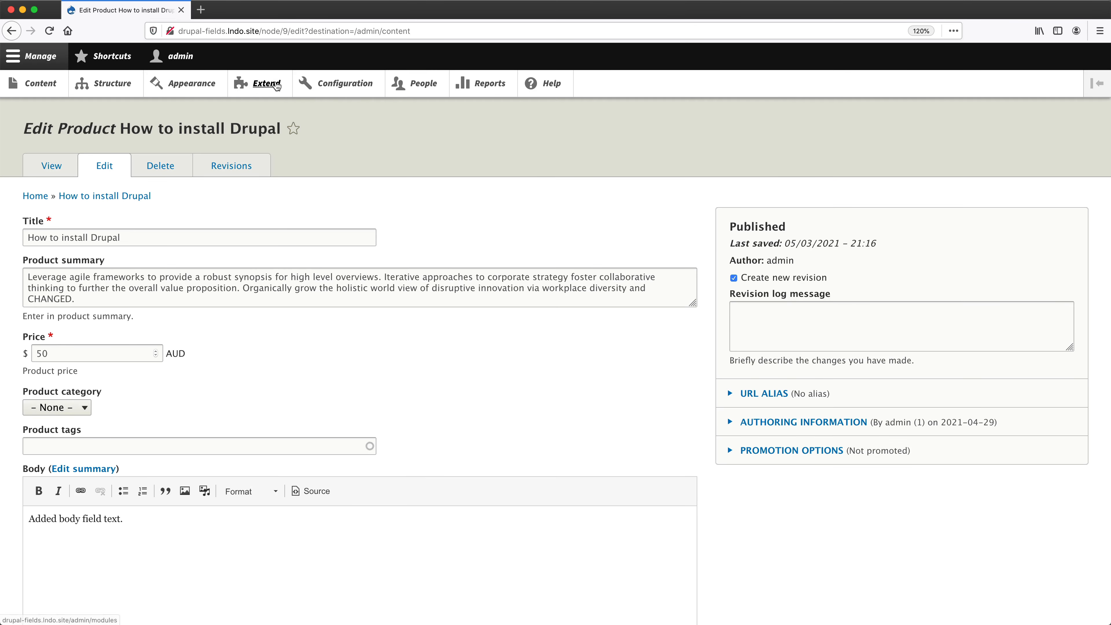
left_click(274, 83, "super")
left_click(264, 12)
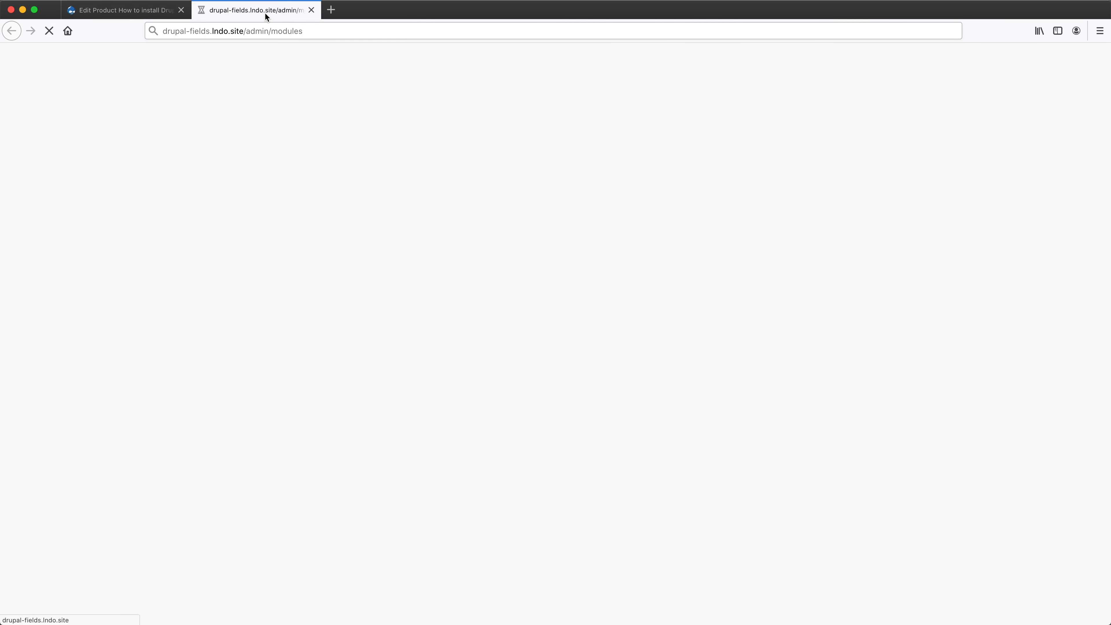
type("field group")
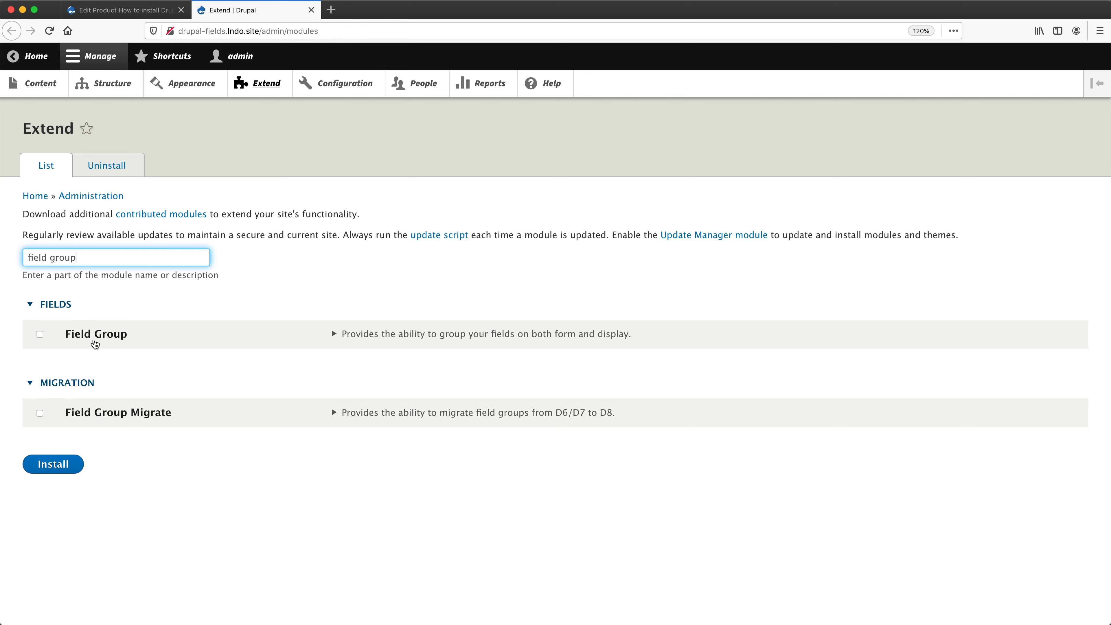
left_click(101, 339)
left_click(77, 464)
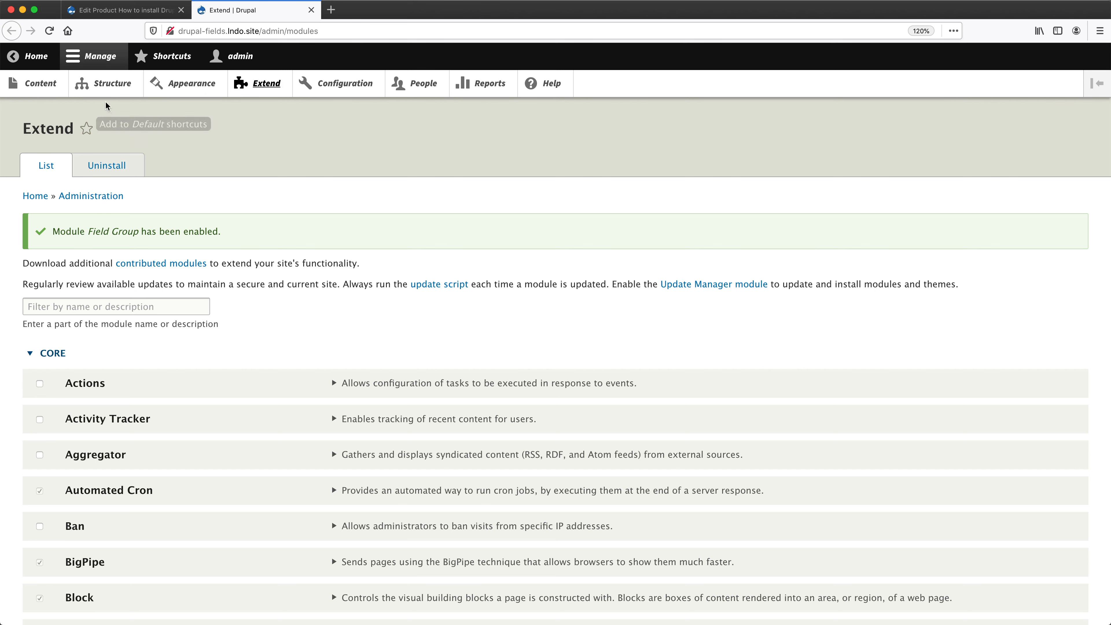
Open the form display management page of the Product content type.
left_click(110, 83)
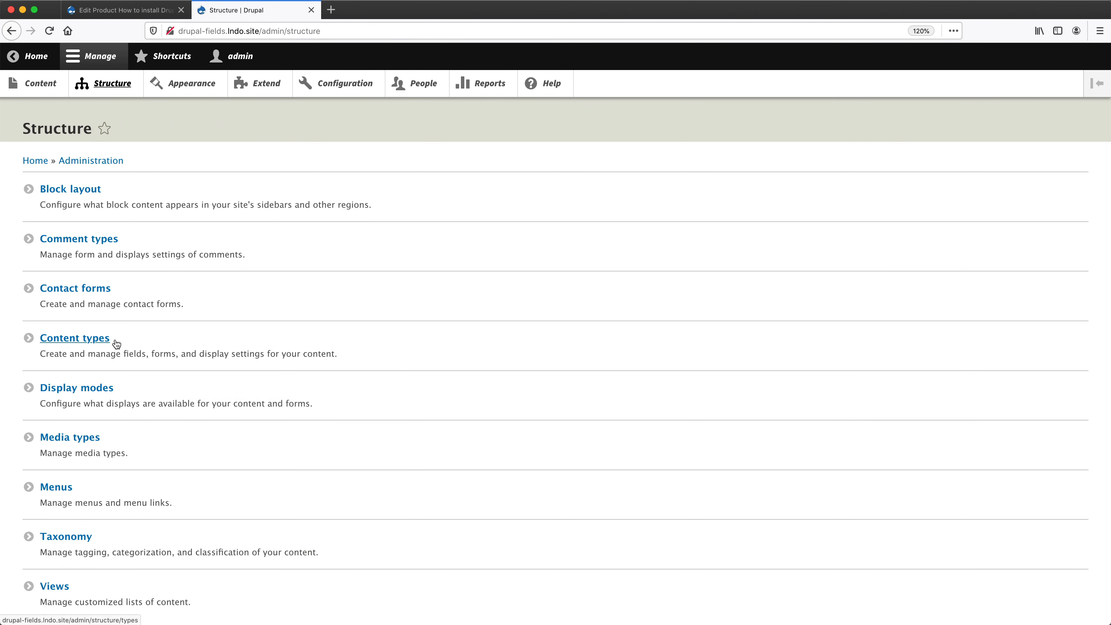
left_click(115, 341)
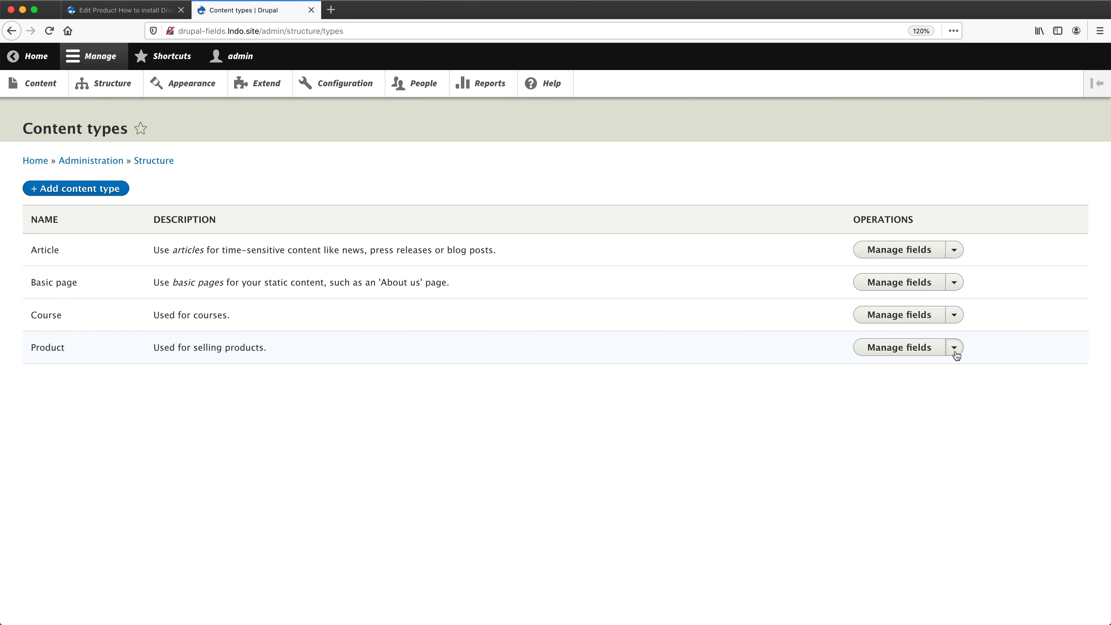
left_click(955, 347)
left_click(952, 367)
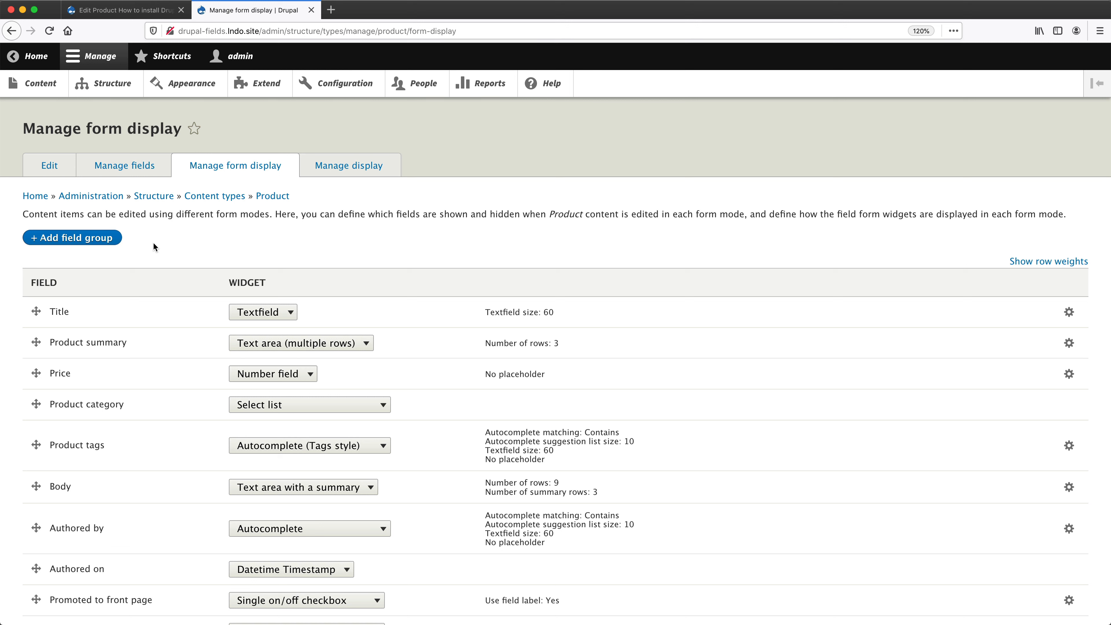
Create a field group of type Details labelled "Product details" on the Product form display, keeping its default settings.
left_click(101, 241)
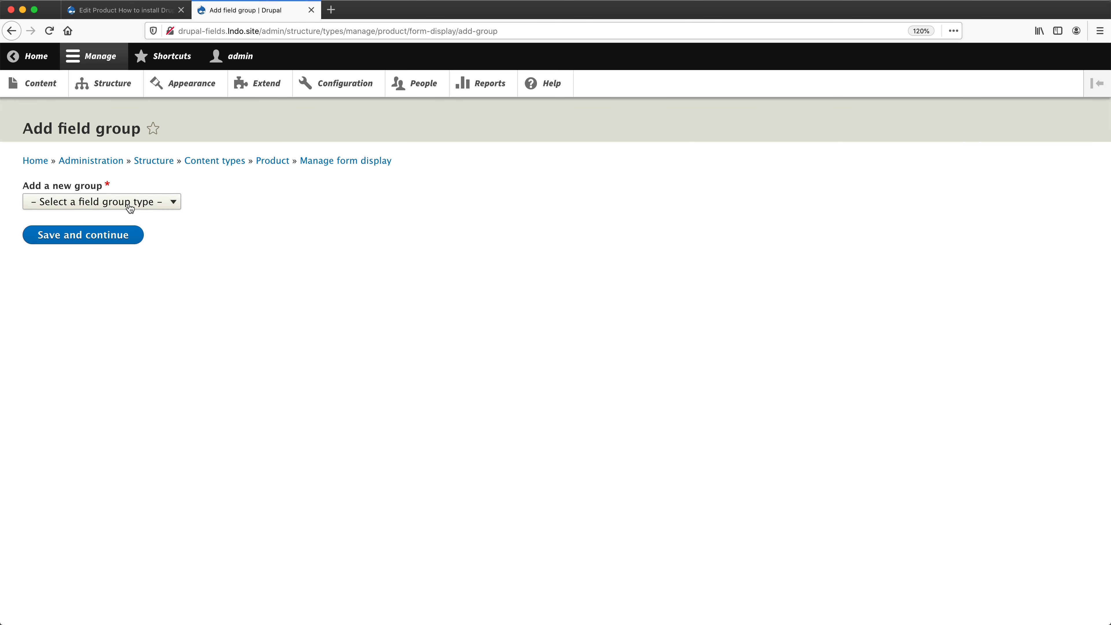
left_click(149, 201)
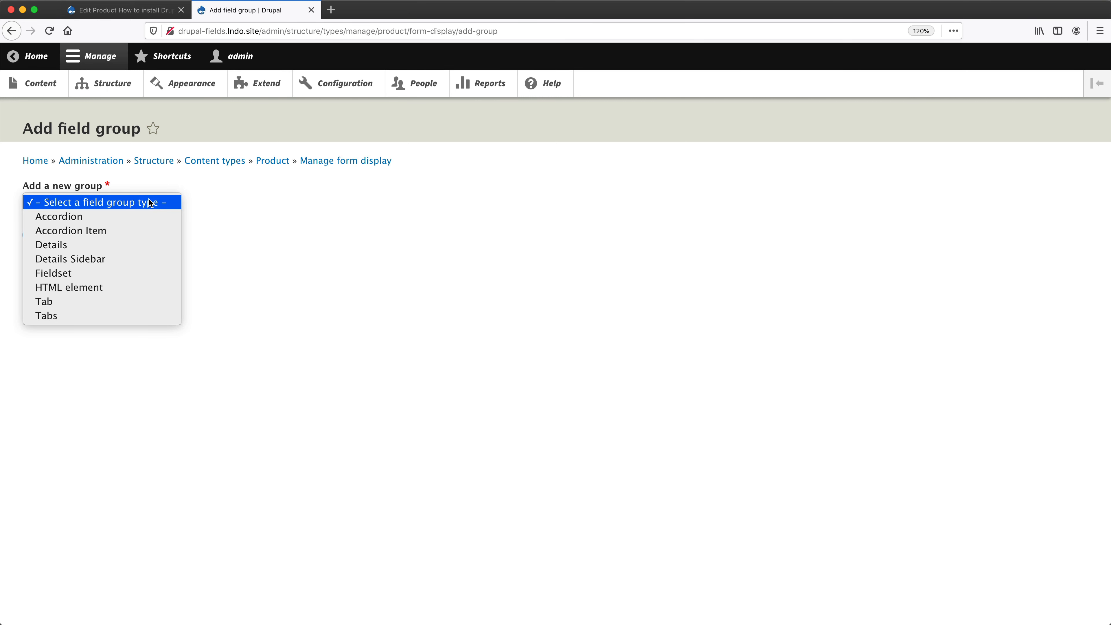
left_click(140, 248)
left_click(103, 247)
type("Product details")
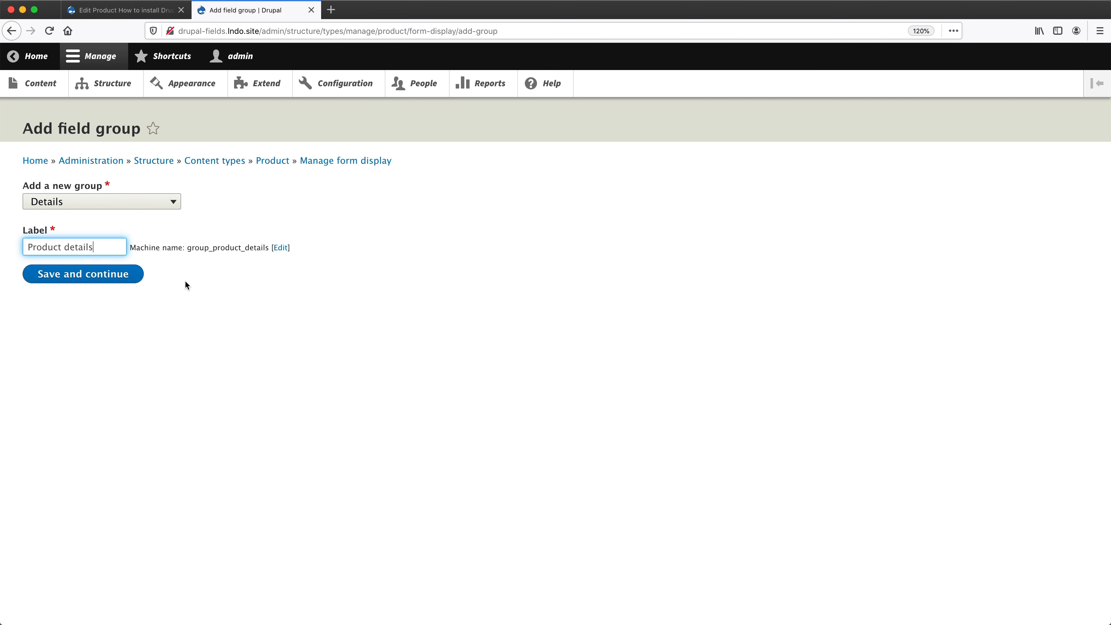
left_click(82, 281)
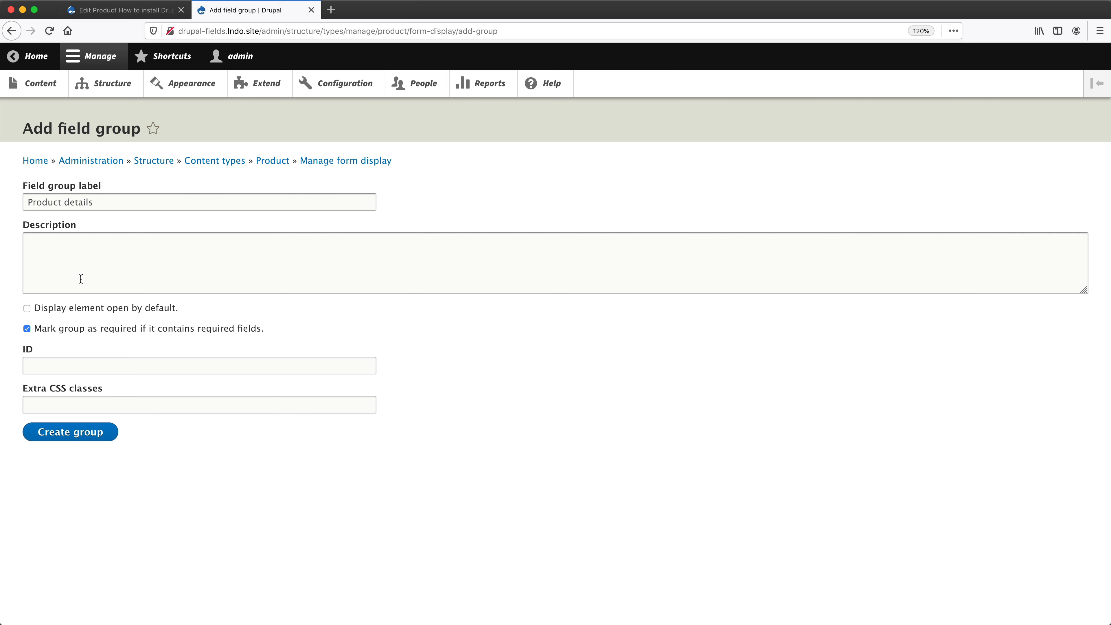
left_click(92, 431)
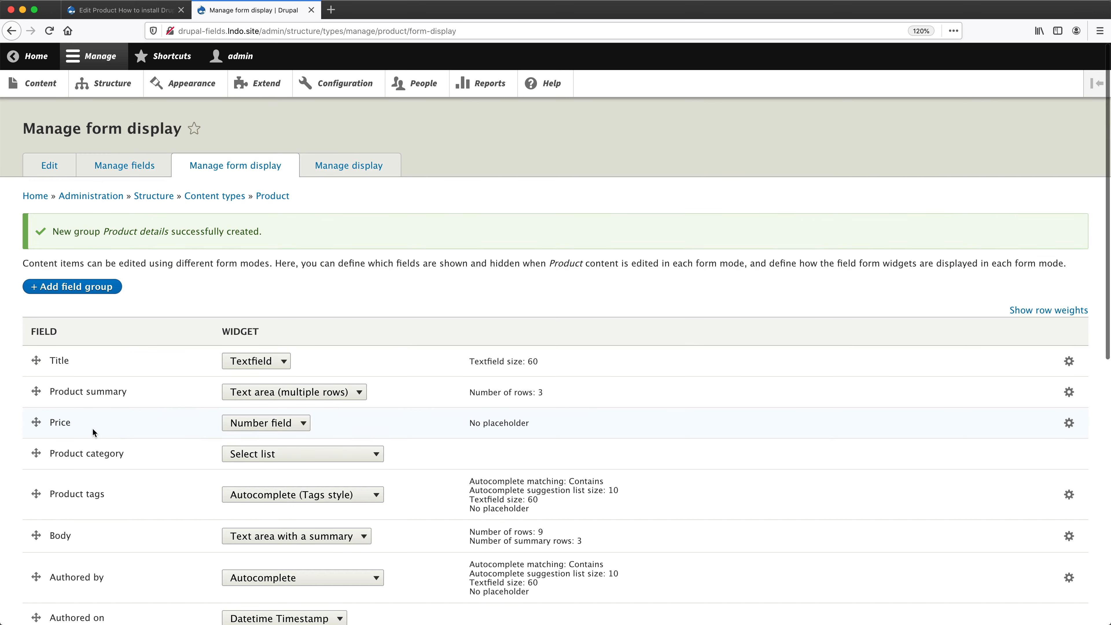
Move the Product details group out of the Disabled region to directly below the Title field.
scroll(123, 435, "down", 5)
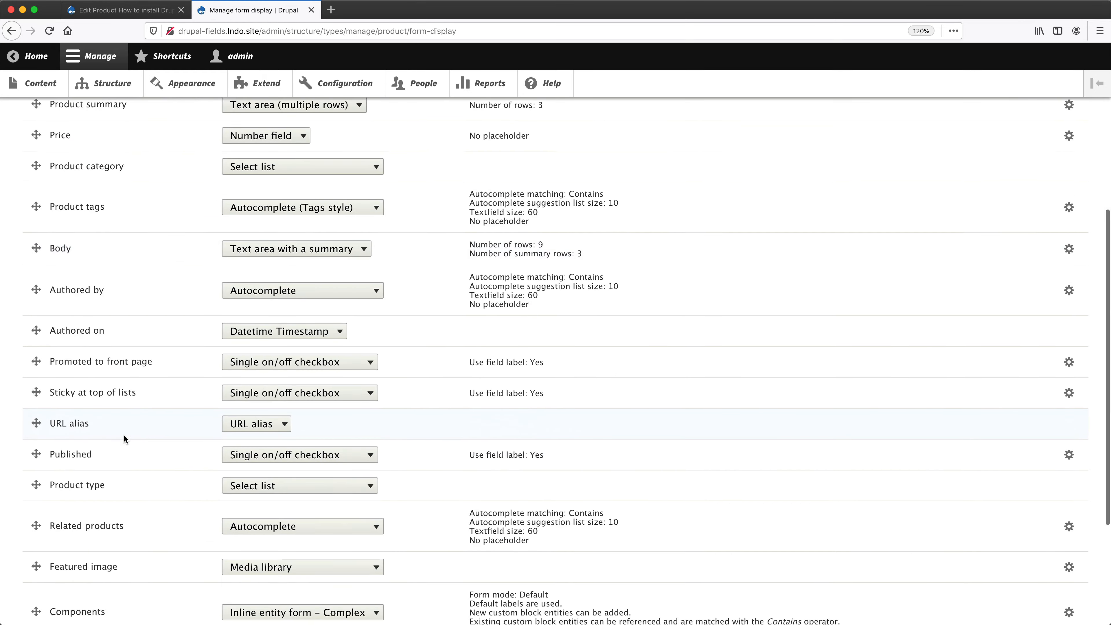
scroll(124, 434, "down", 3)
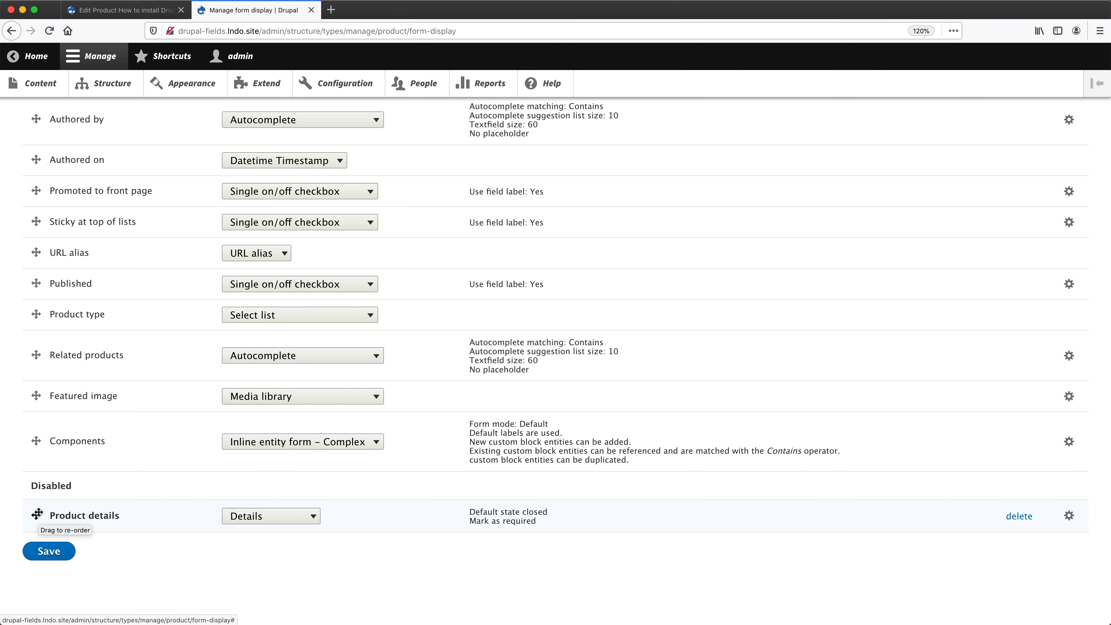
left_click_drag(37, 513, 37, 389)
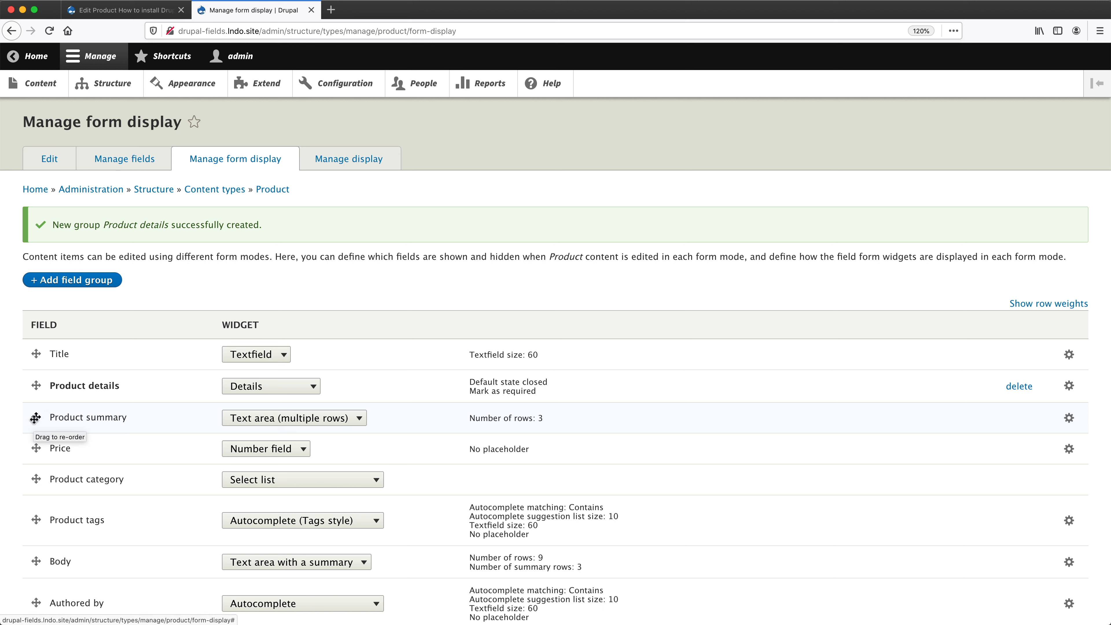
Nest the Product summary and Price fields inside the Product details group and save the form display.
left_click_drag(35, 418, 49, 420)
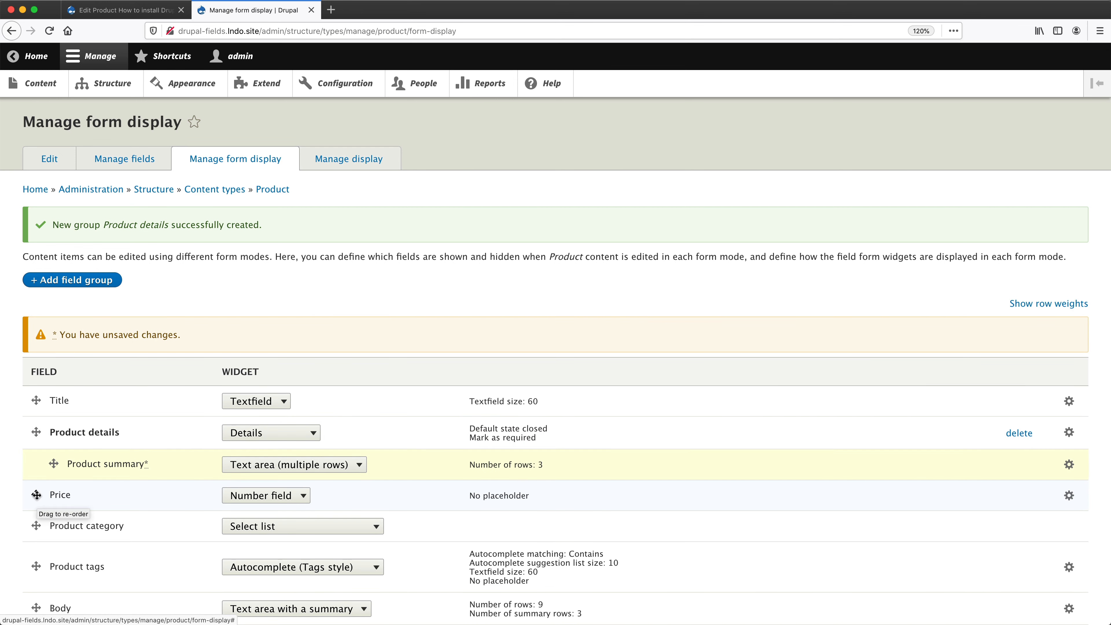
left_click_drag(36, 494, 52, 495)
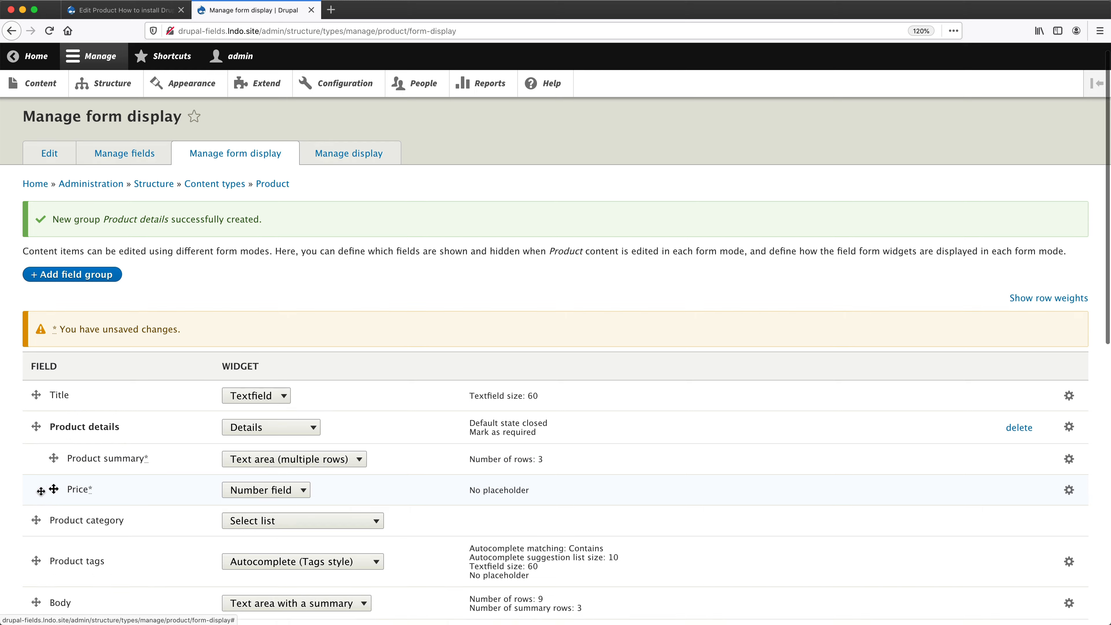
scroll(43, 495, "down", 10)
left_click(50, 551)
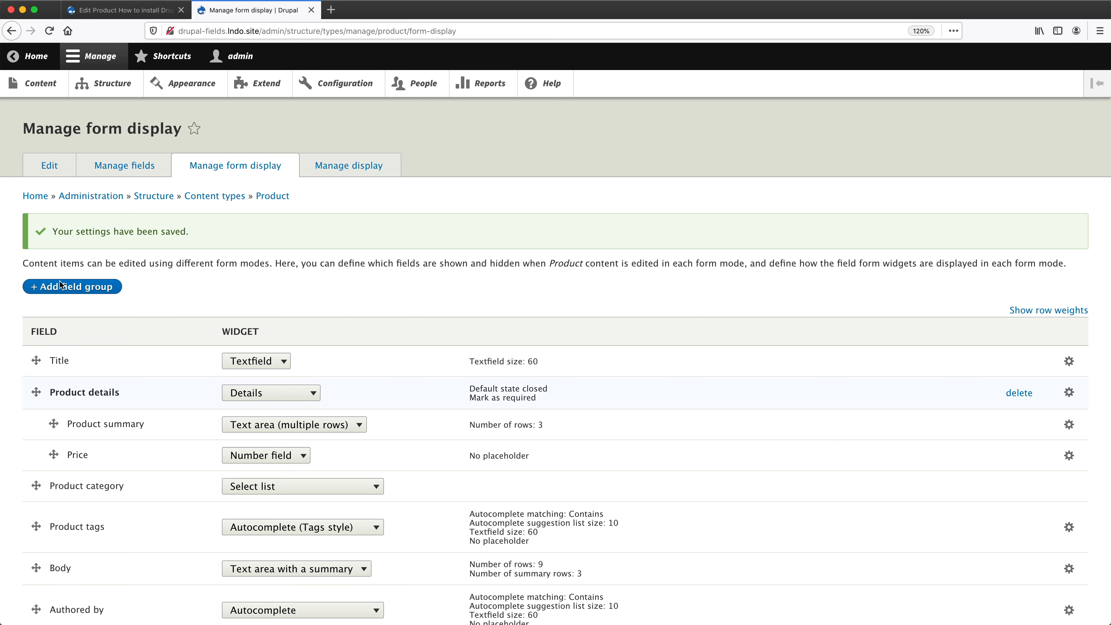
Reload the "How to install Drupal" edit form and check the Product details group by expanding and collapsing it.
left_click(120, 10)
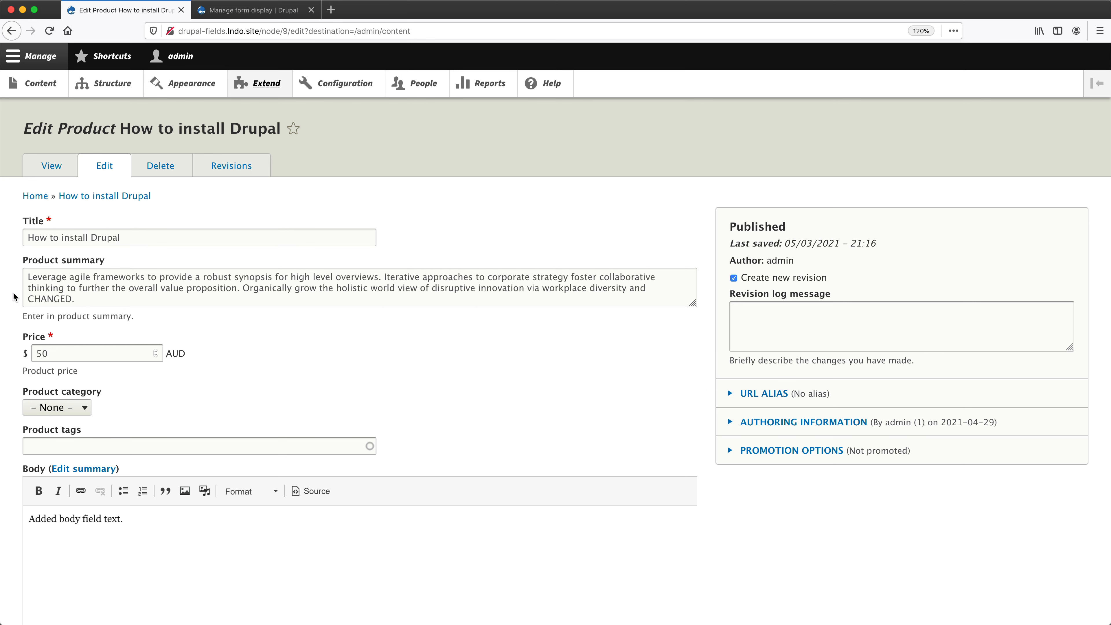
key("super+r")
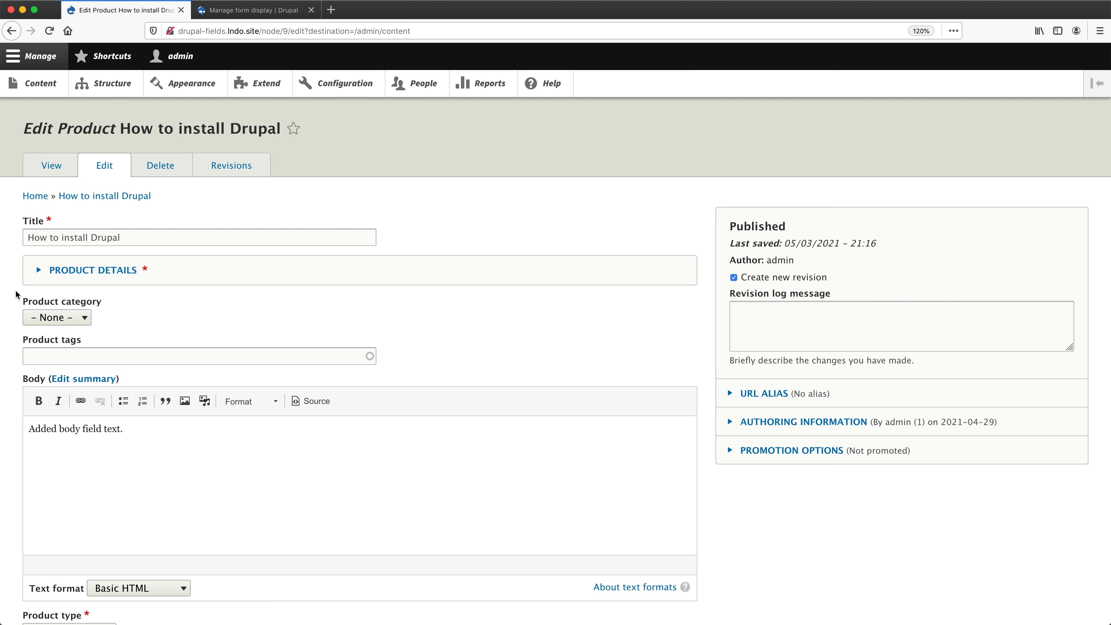
left_click(85, 273)
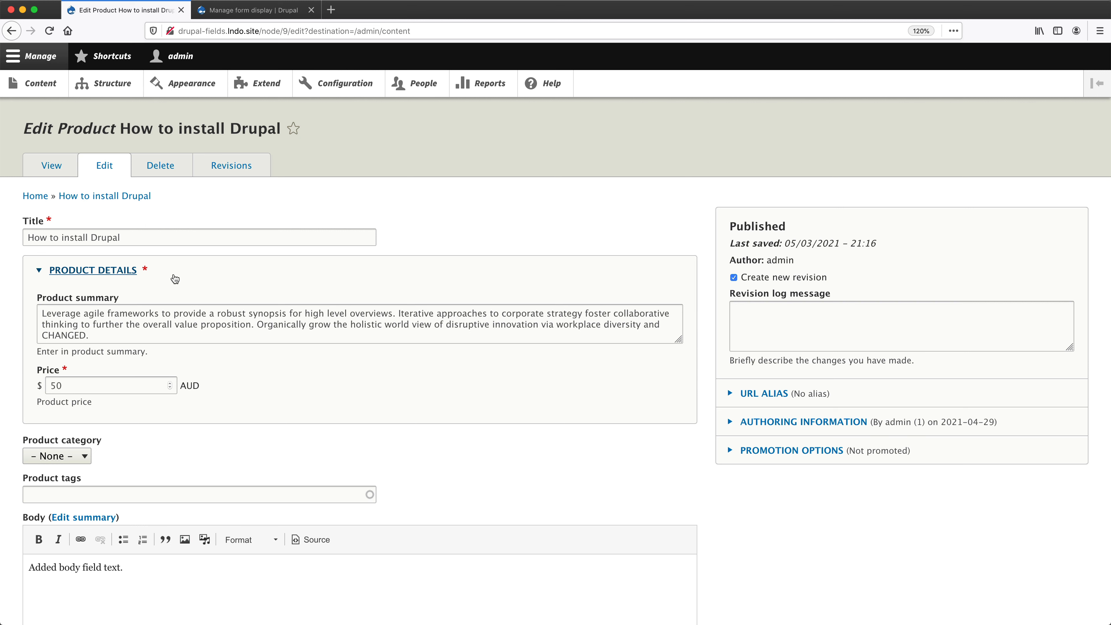
left_click(175, 279)
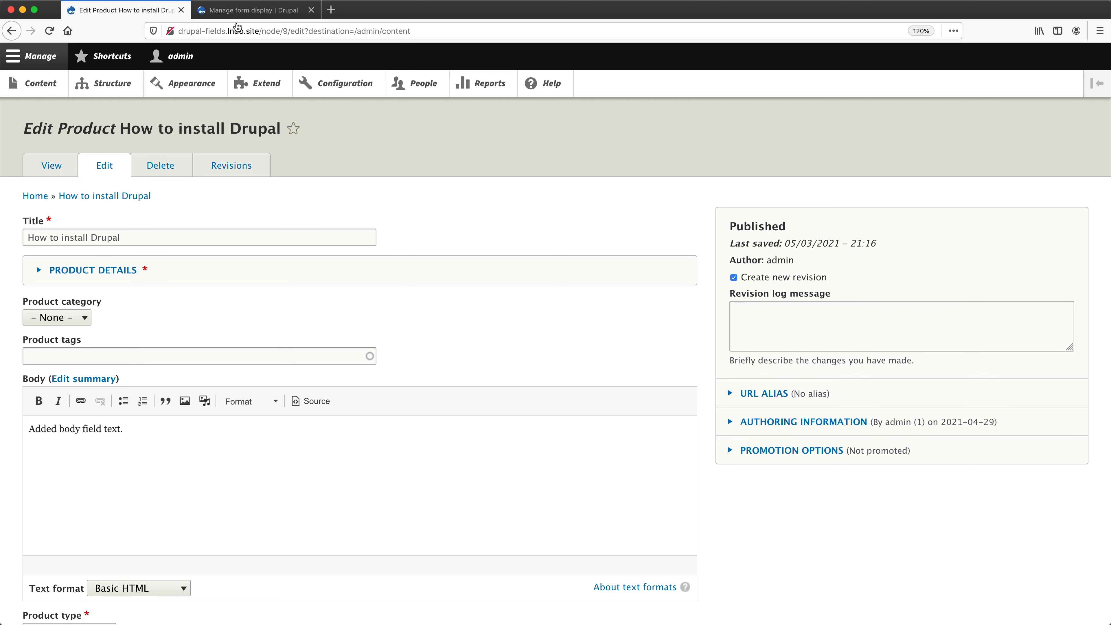
Set the Product details group to display open by default, save the form display and reload the "How to install Drupal" edit form.
left_click(254, 10)
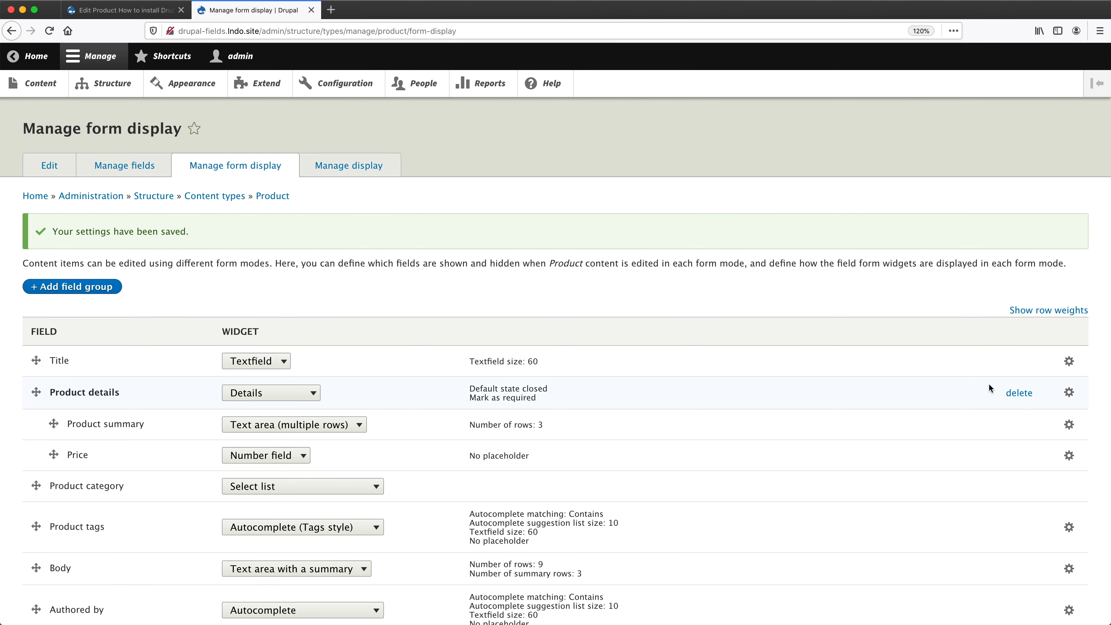
left_click(1069, 394)
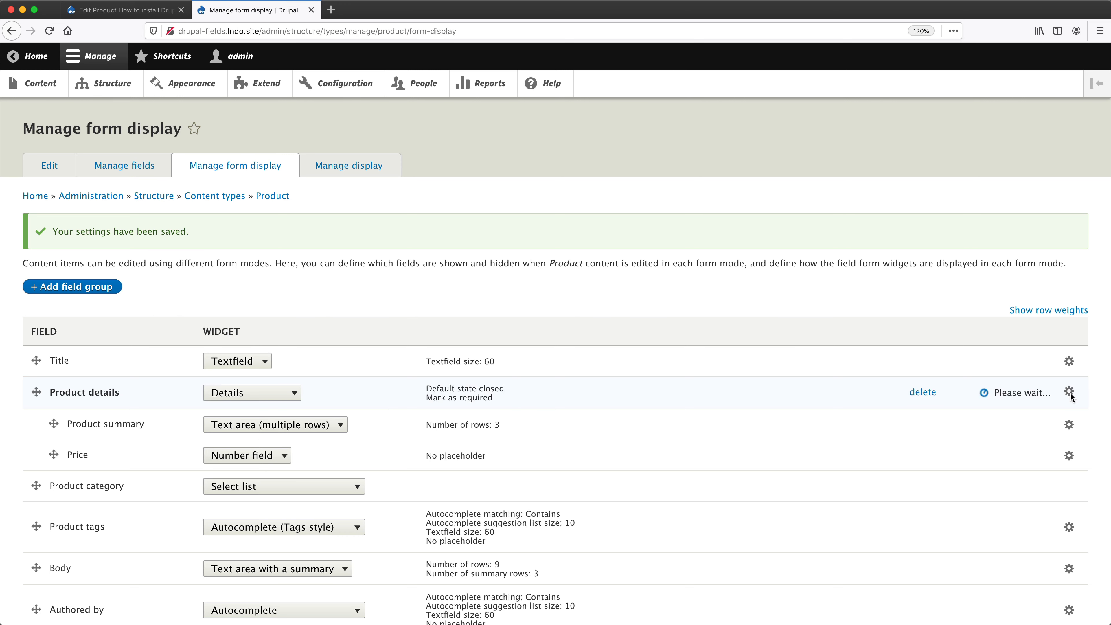
scroll(525, 388, "down", 3)
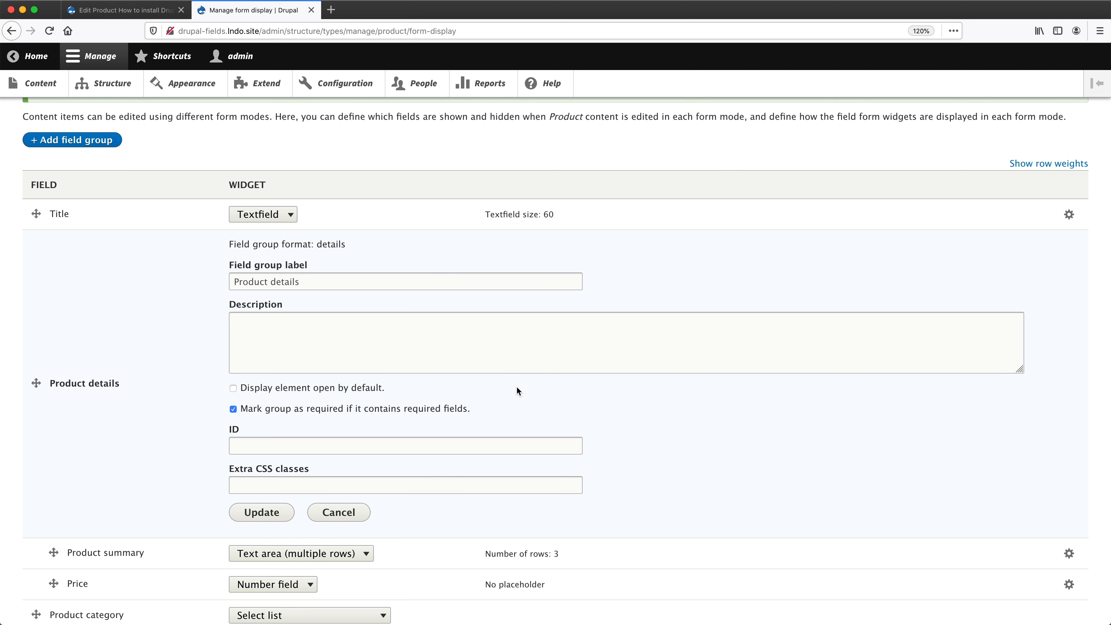
left_click(316, 392)
left_click(272, 513)
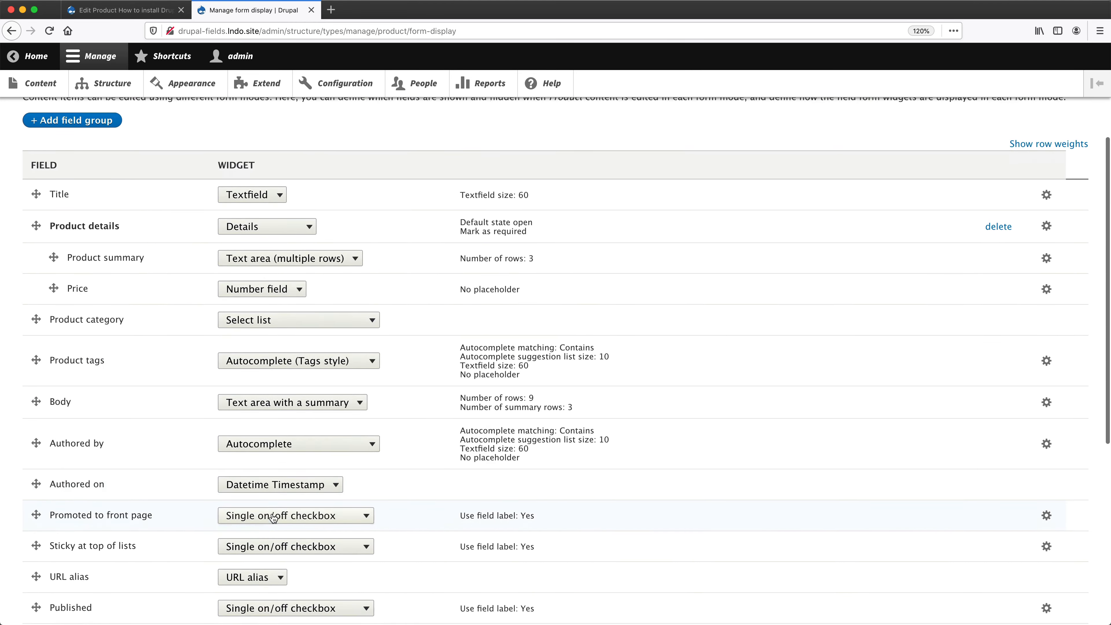
scroll(273, 518, "down", 5)
left_click(49, 549)
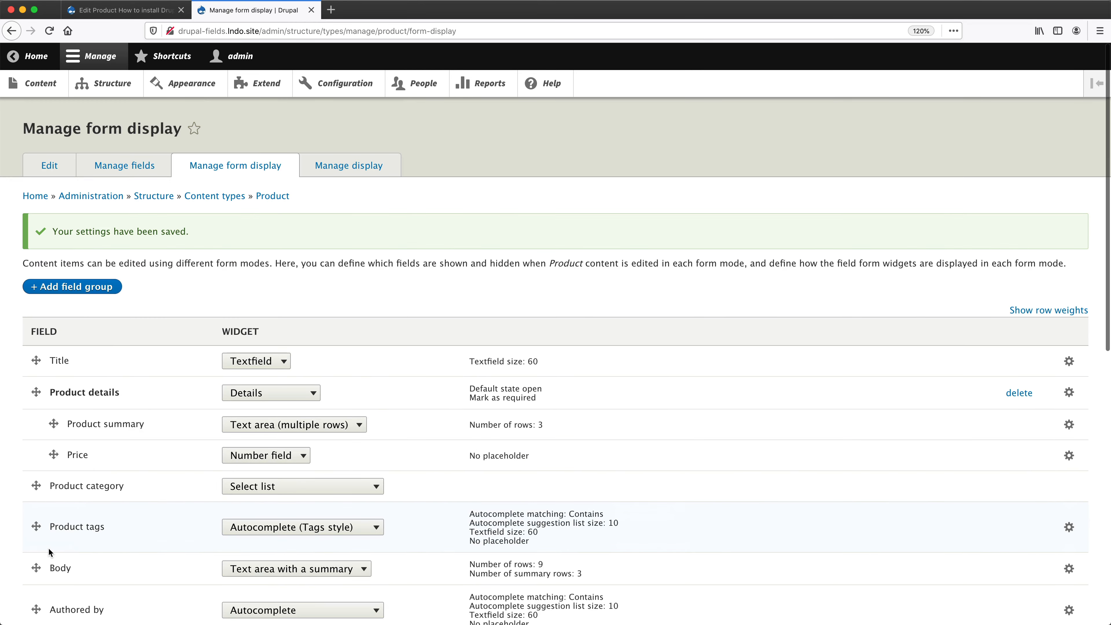
left_click(114, 11)
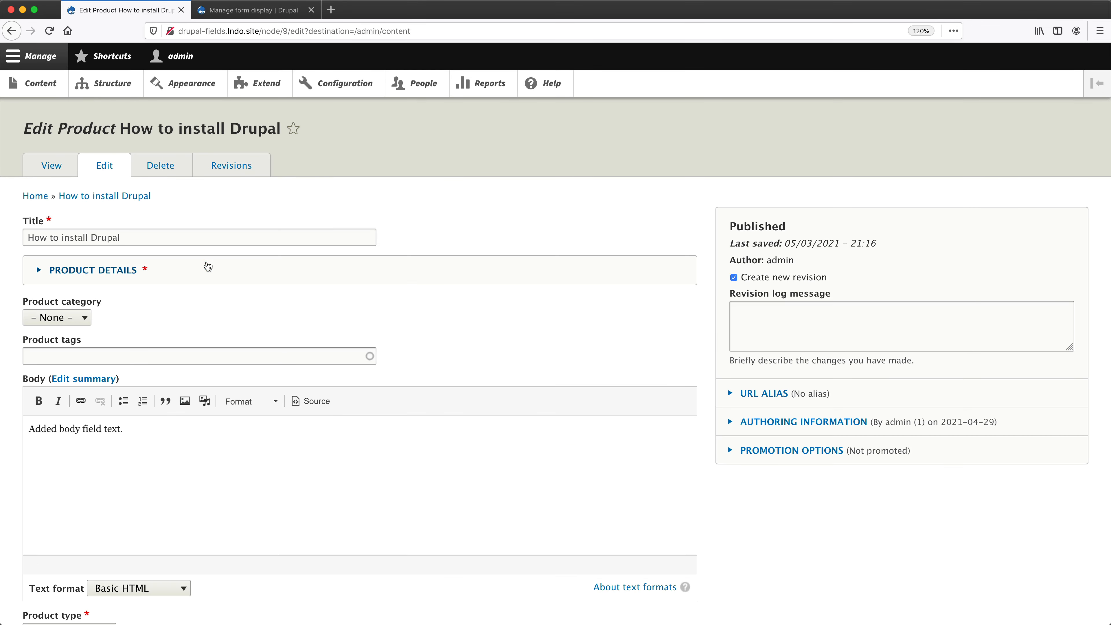
key("super+r")
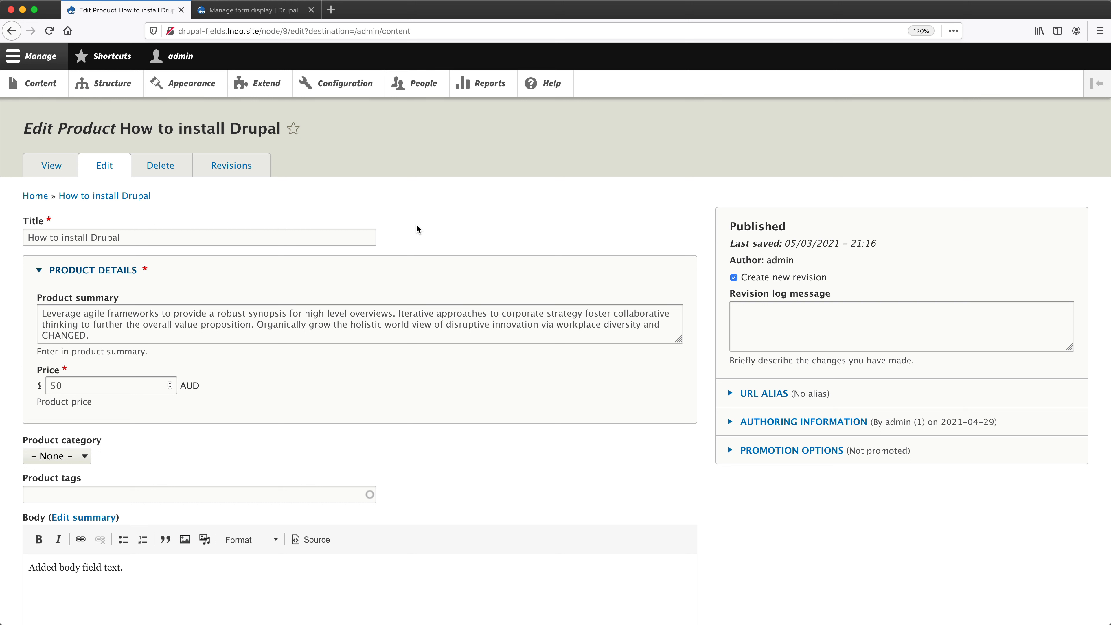
Create a field group of type Details Sidebar labelled "Product options" on the Product form display, keeping its default settings.
left_click(261, 16)
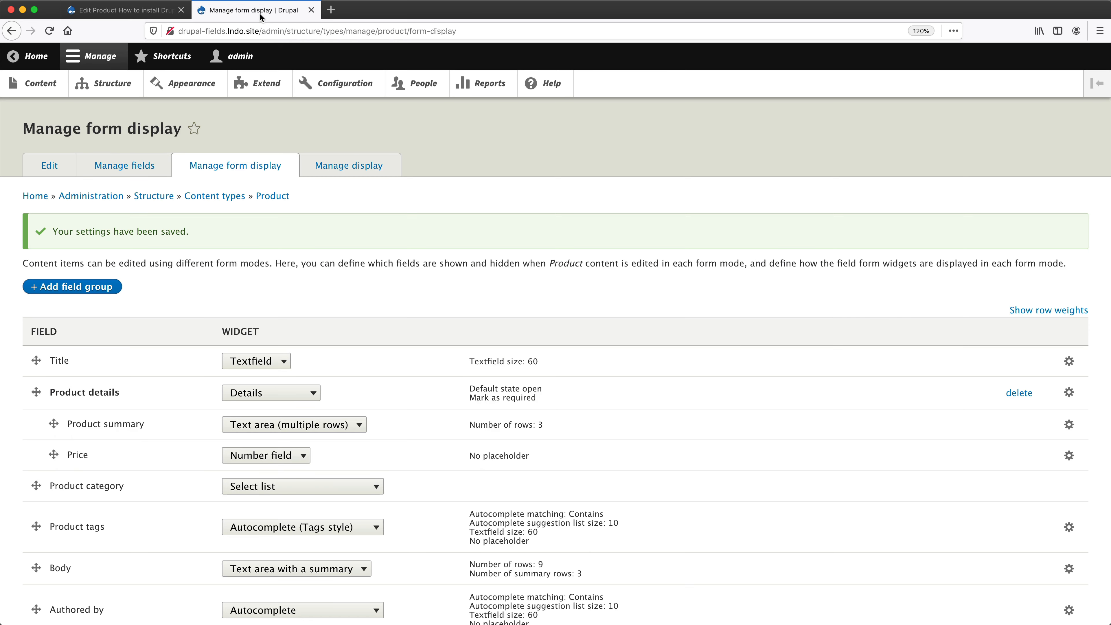
left_click(96, 286)
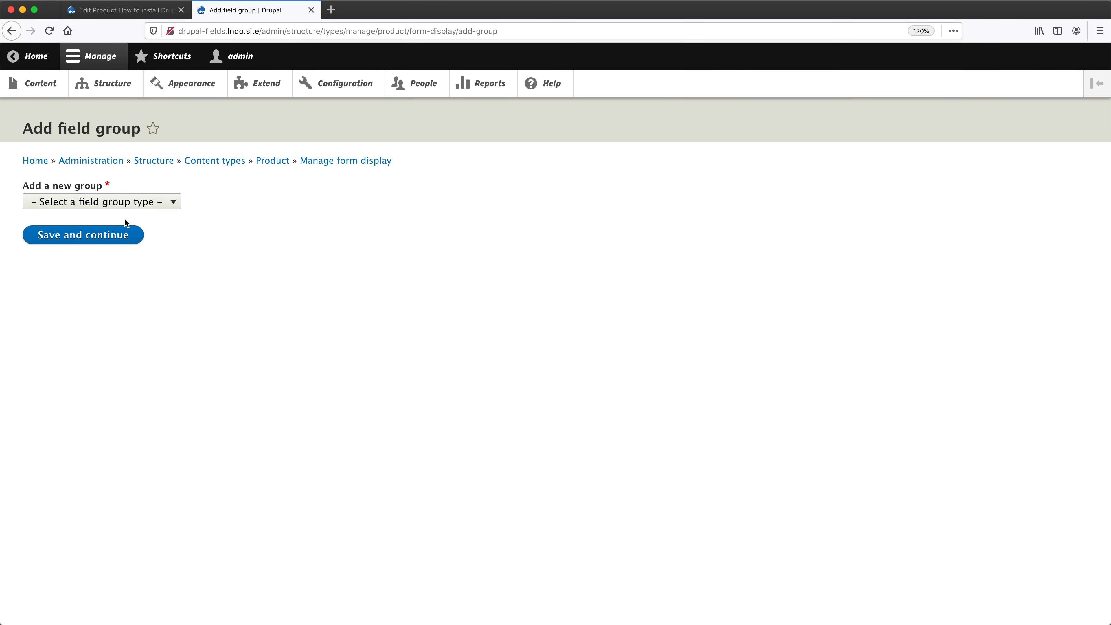
left_click(133, 203)
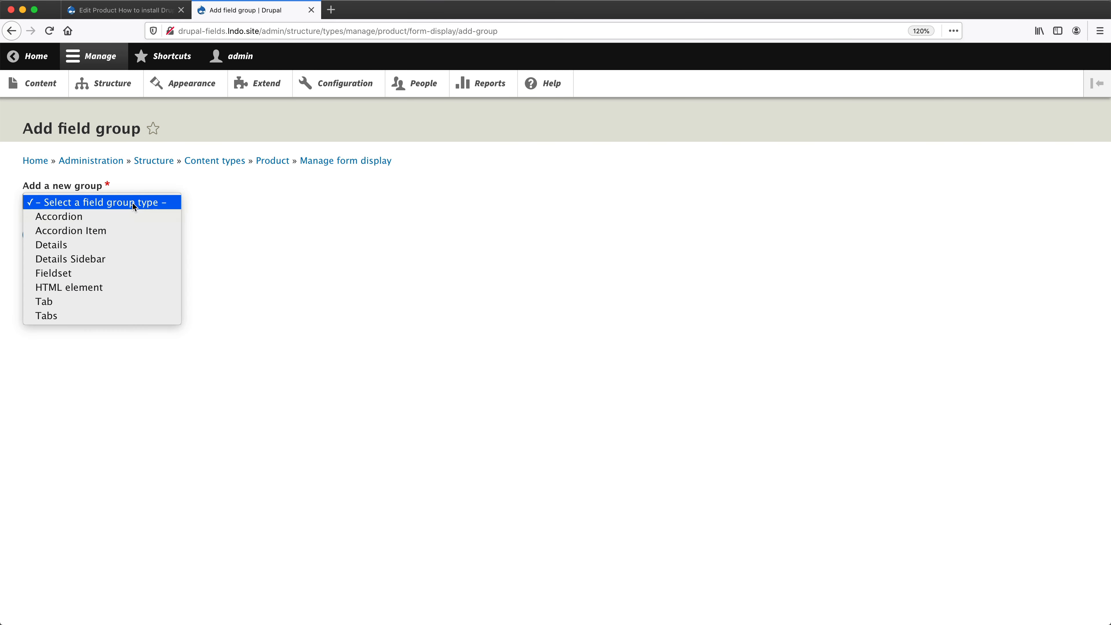
left_click(115, 259)
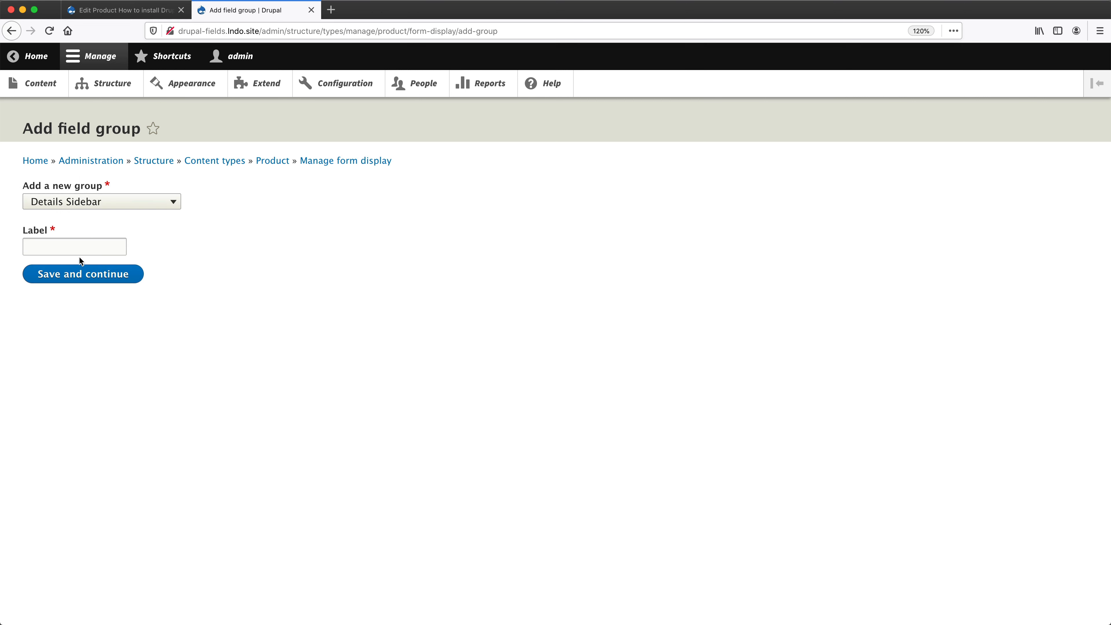
left_click(82, 247)
type("Pro")
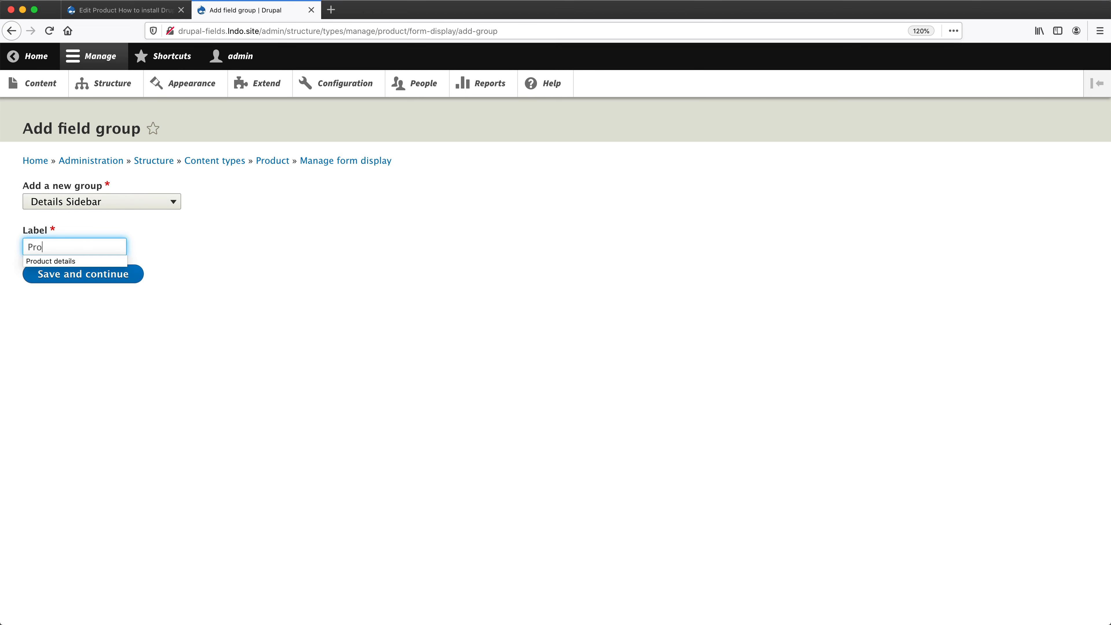
type("duct options")
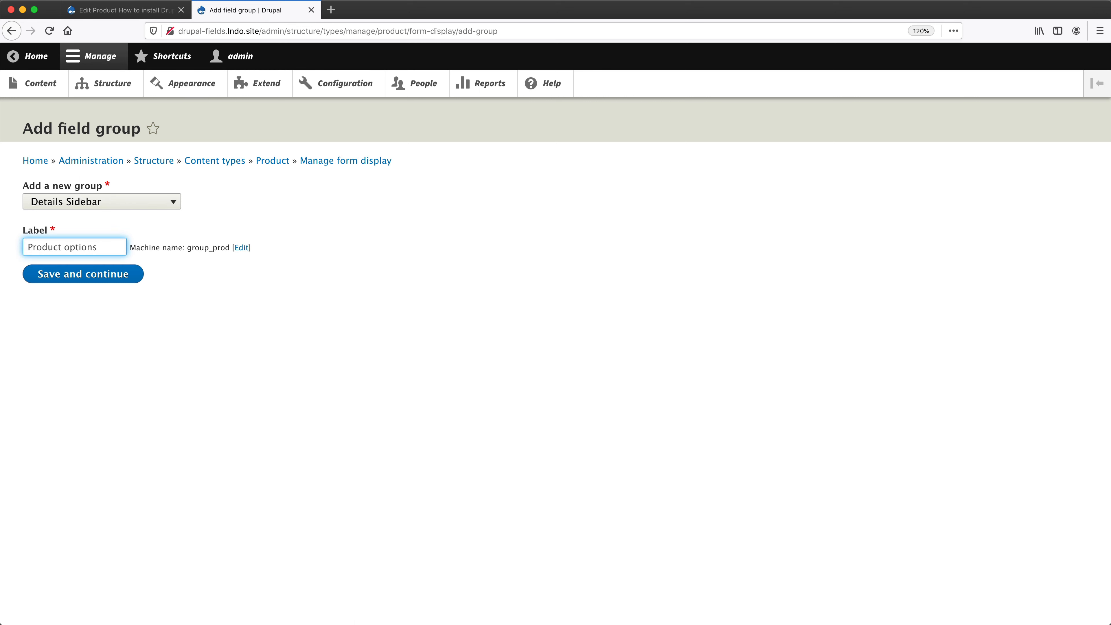
left_click(82, 275)
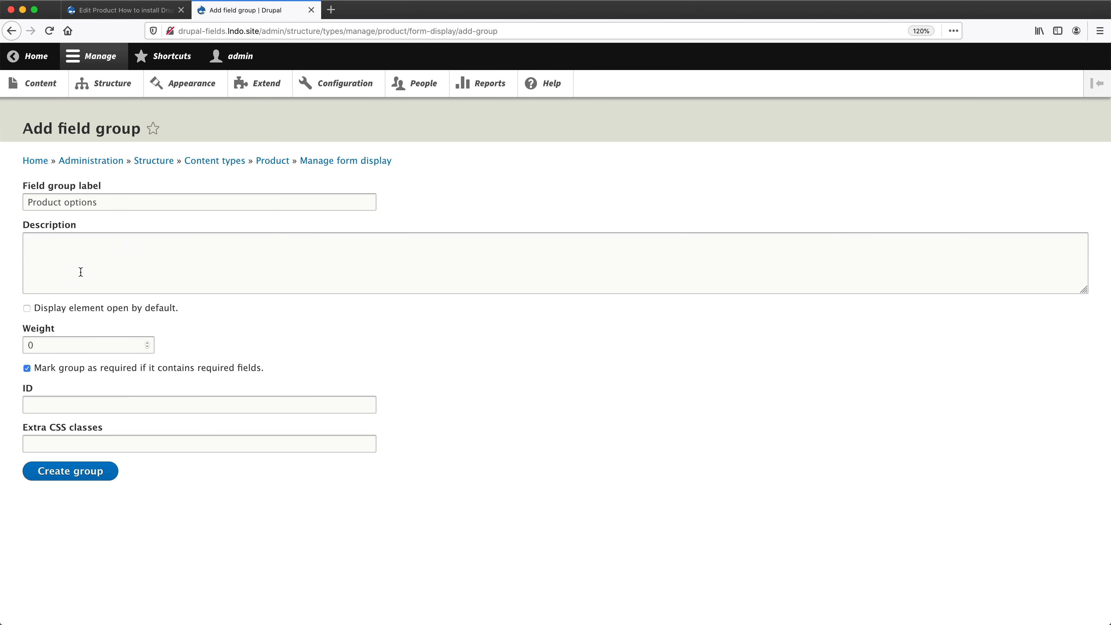
left_click(86, 476)
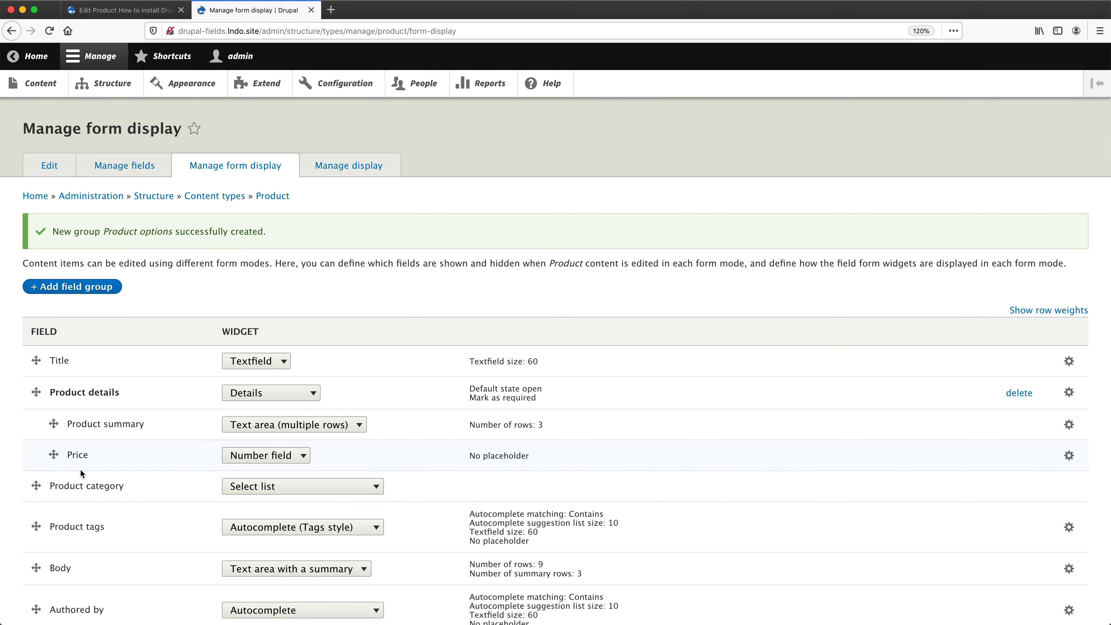
Move the Product options group from the Disabled region to below the Product details group and nest Product category and Product tags inside it.
scroll(80, 470, "down", 3)
scroll(81, 473, "down", 5)
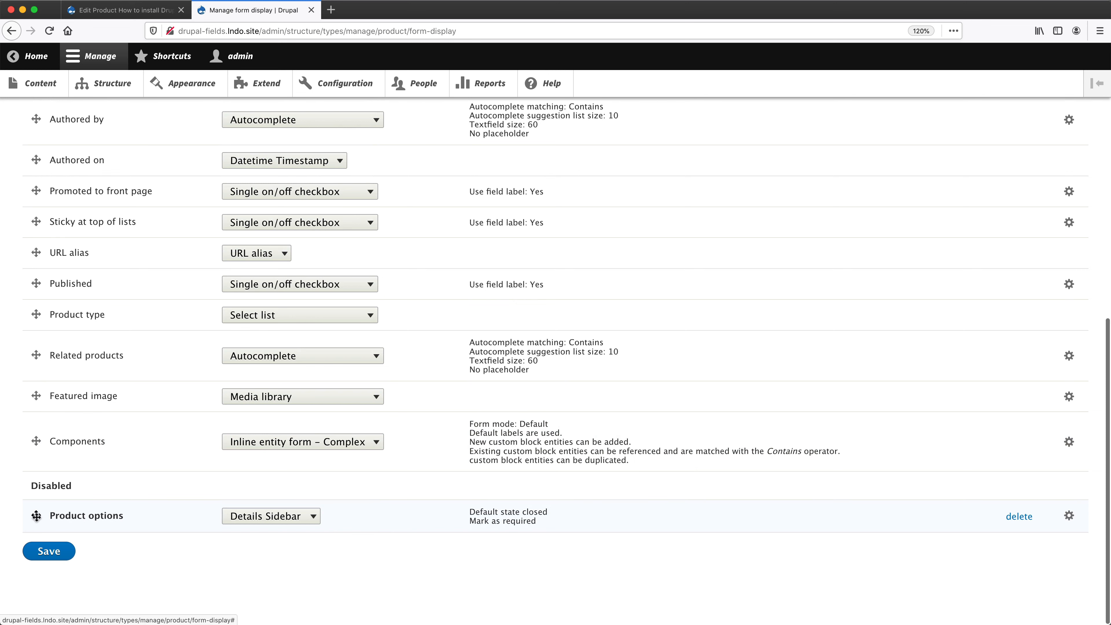
left_click_drag(38, 517, 54, 499)
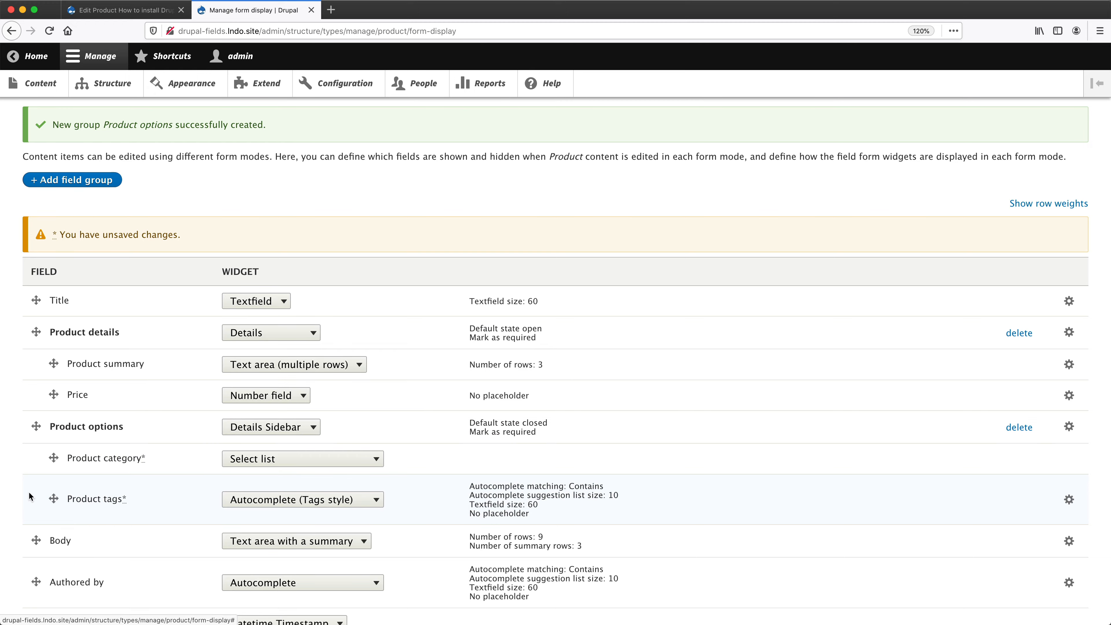
Nest the Product type field inside the Product options group below Product tags and save the form display.
scroll(28, 491, "down", 5)
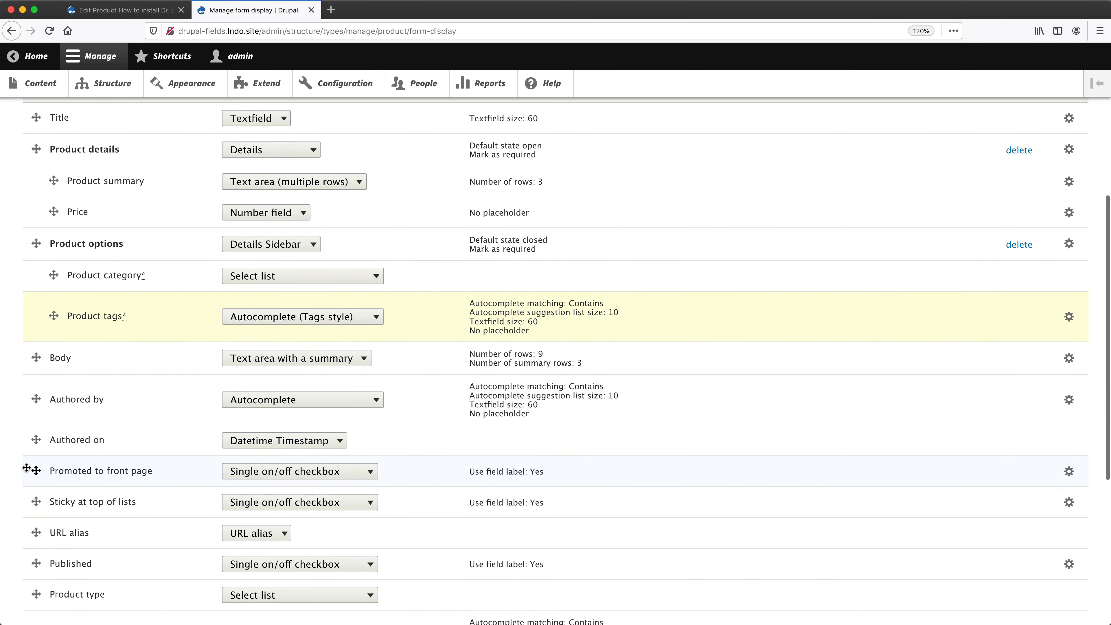
scroll(31, 503, "down", 1)
left_click_drag(35, 573, 44, 348)
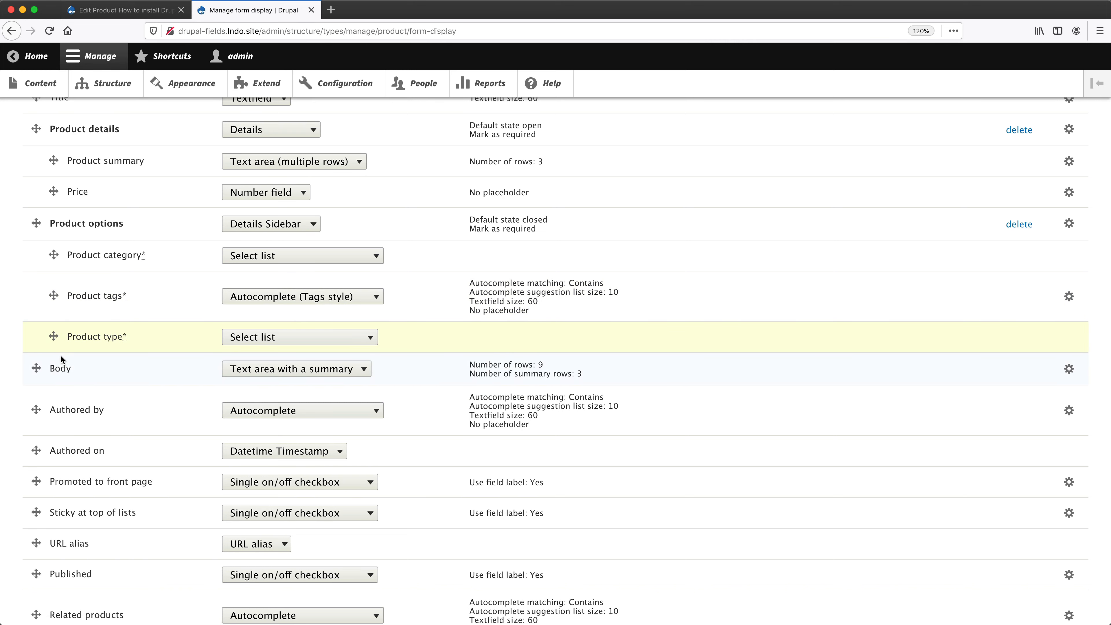
scroll(61, 361, "down", 10)
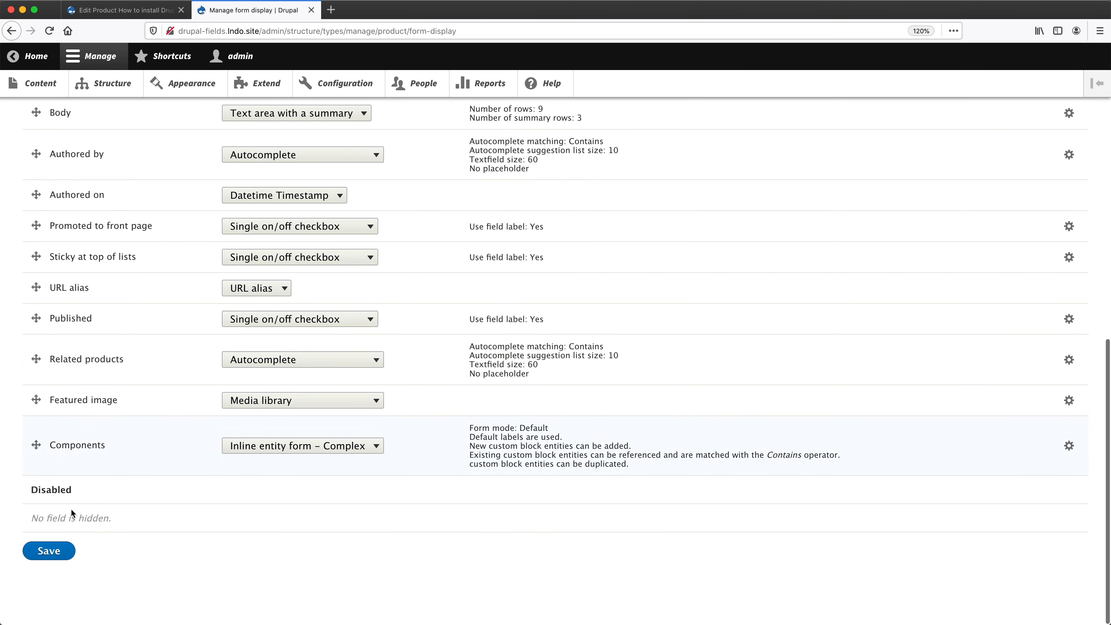
left_click(52, 549)
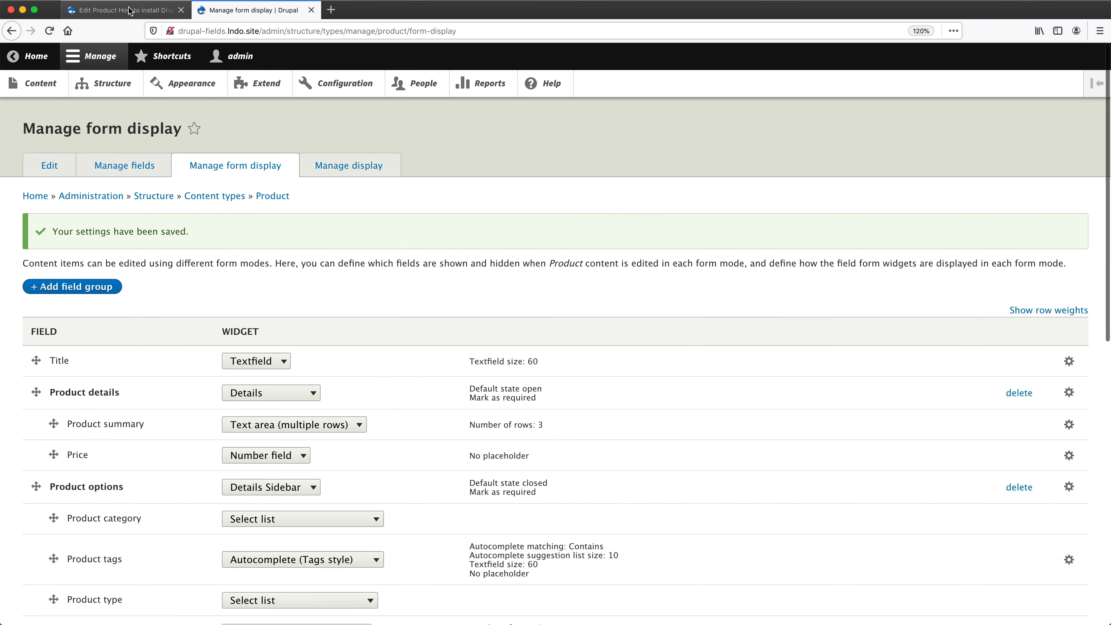
Reload the "How to install Drupal" edit form and expand the Product options group to check its fields.
left_click(125, 11)
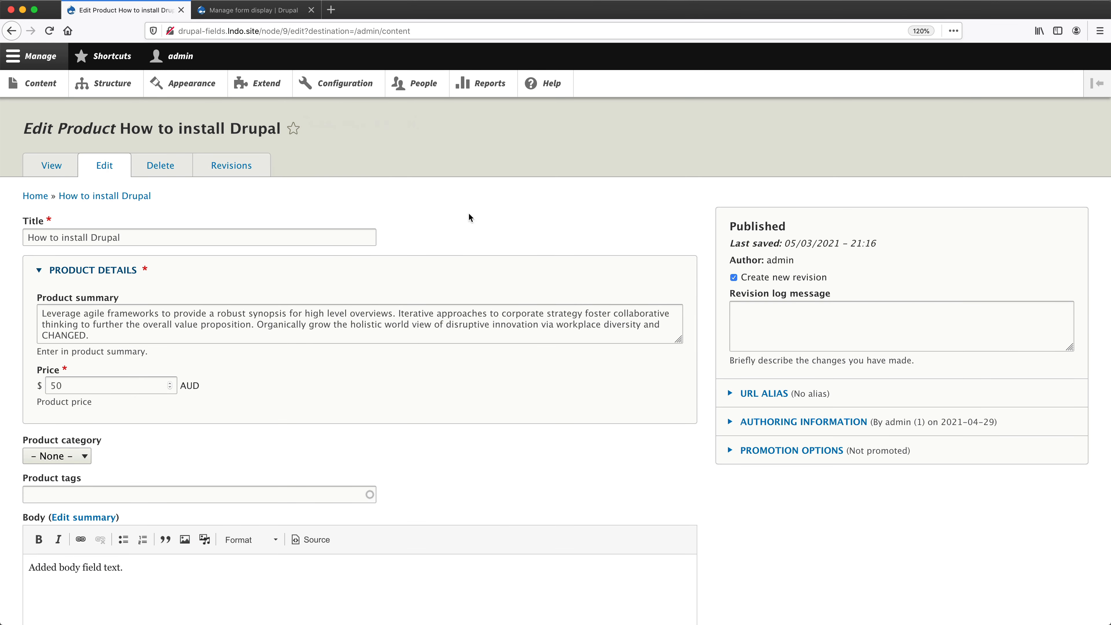
key("super+r")
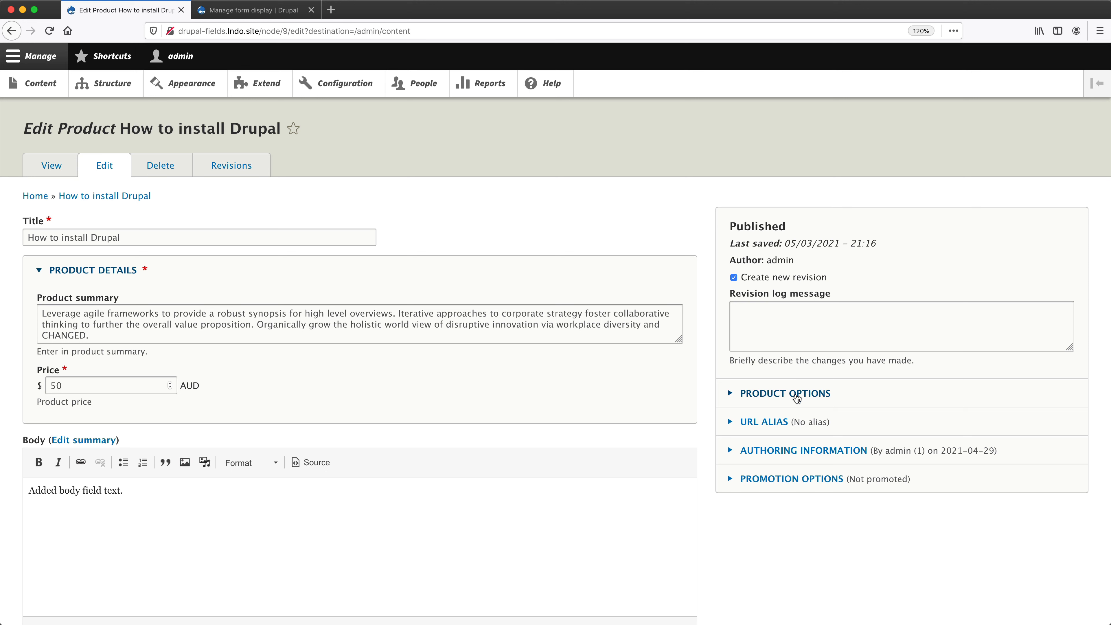
left_click(796, 393)
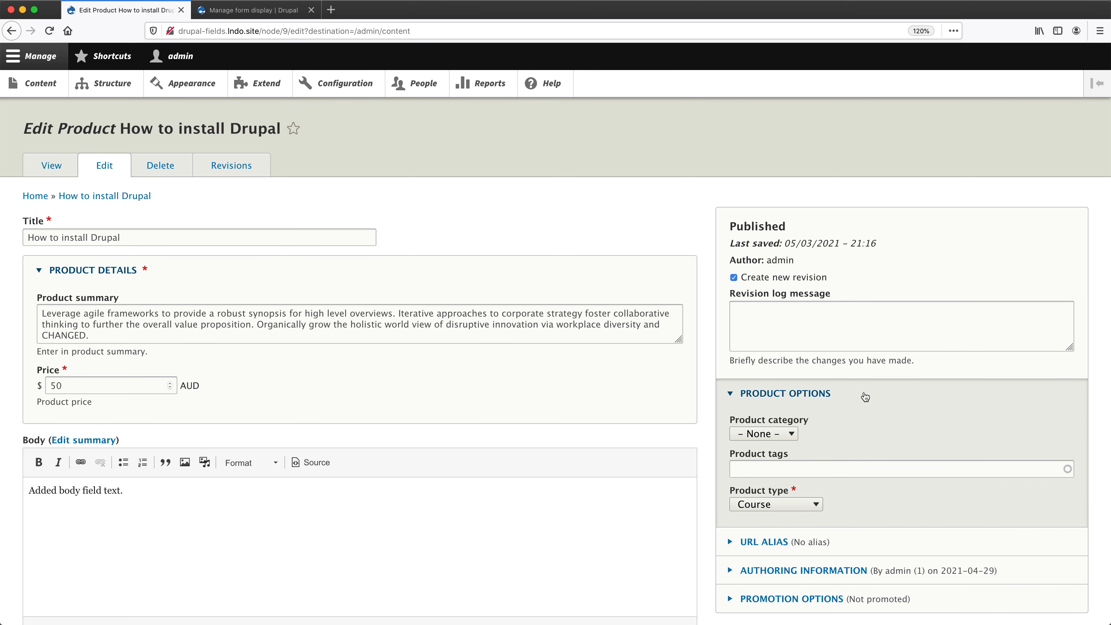
Set the weight of the Product options group to 100 and save the Product form display.
left_click(268, 10)
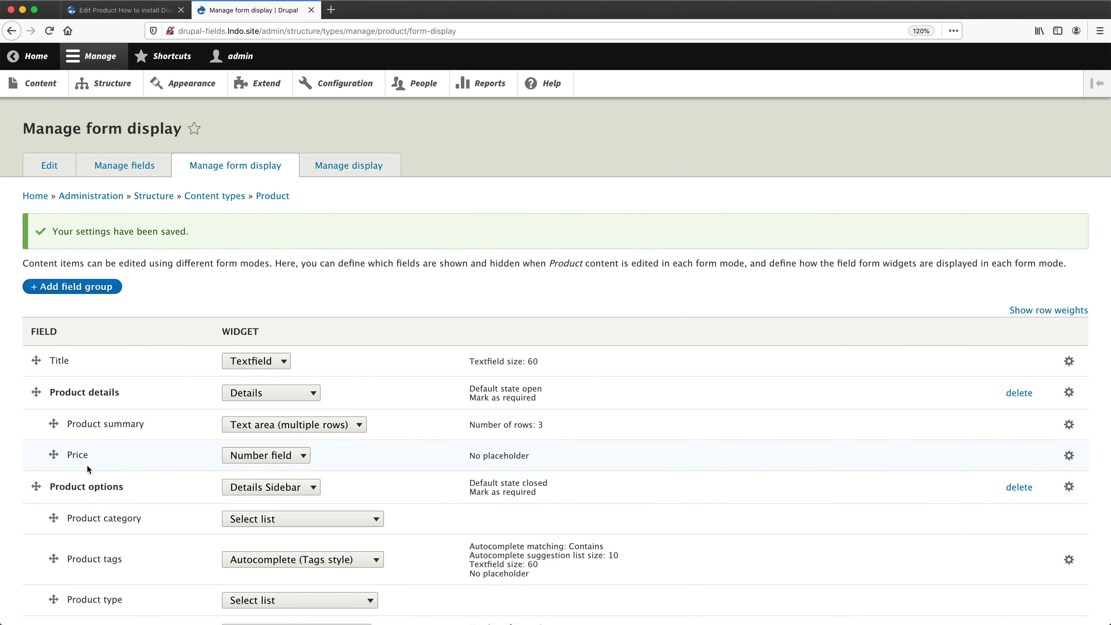
left_click(1069, 487)
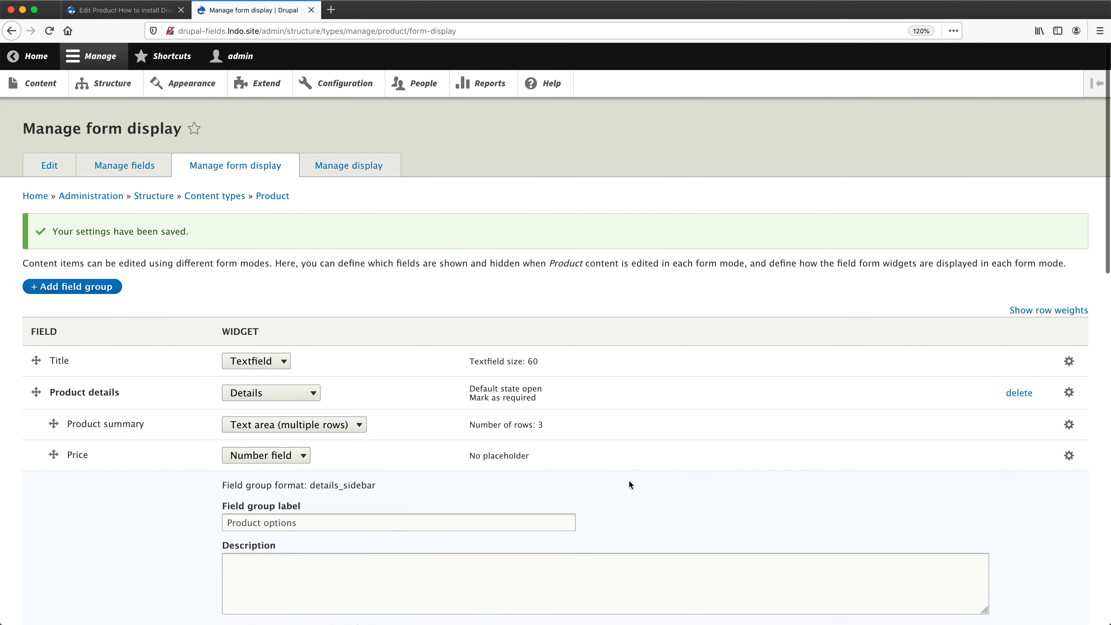
scroll(630, 480, "down", 5)
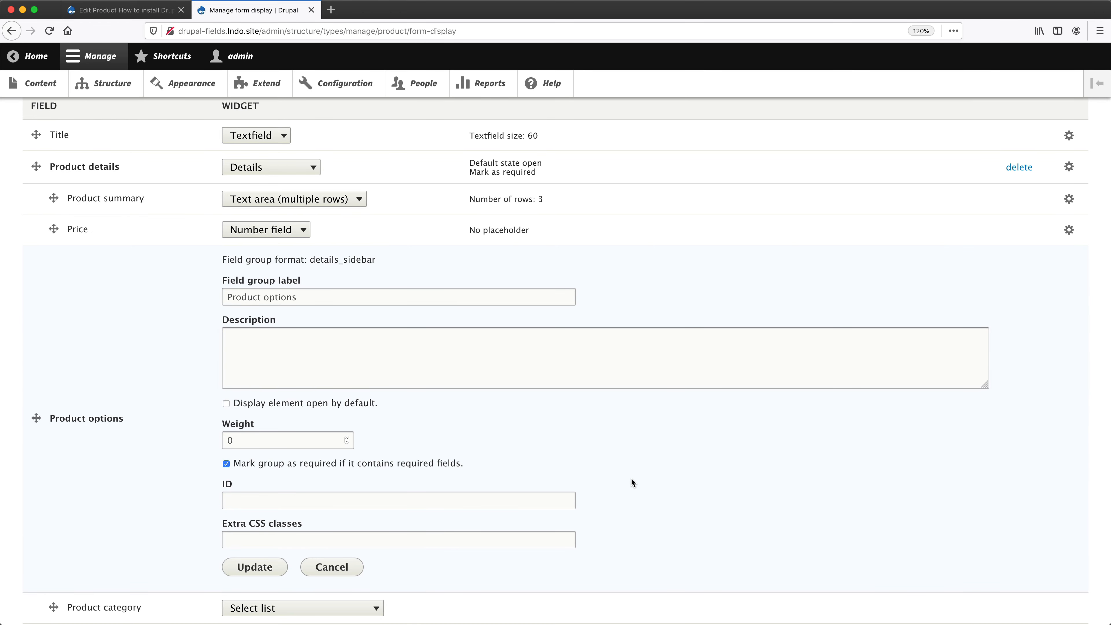
double_click(297, 442)
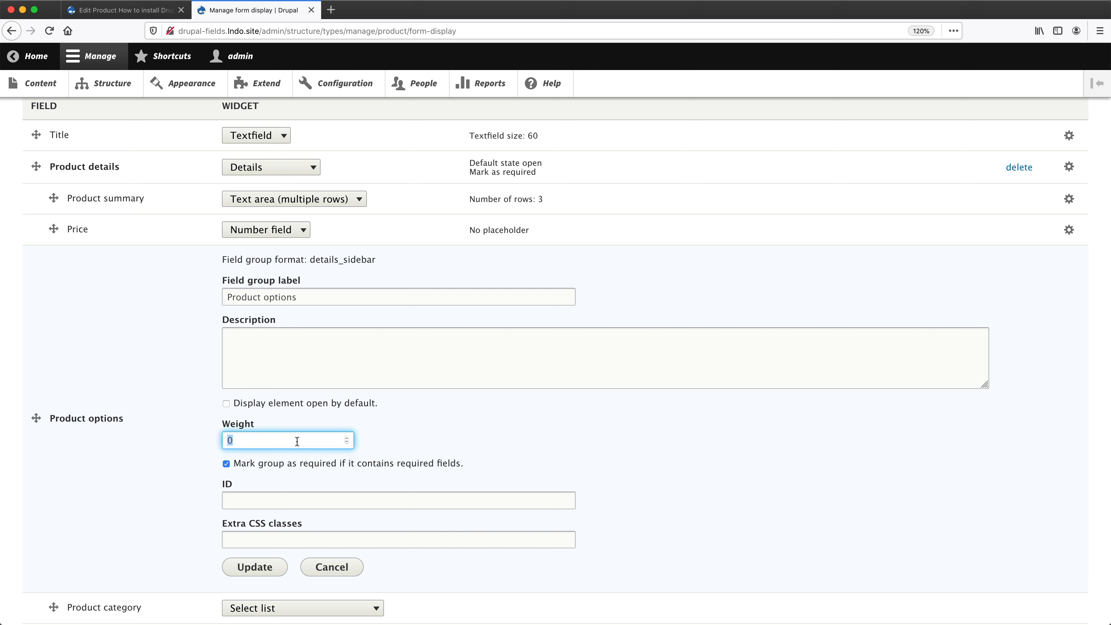
type("100")
left_click(253, 568)
scroll(245, 562, "down", 10)
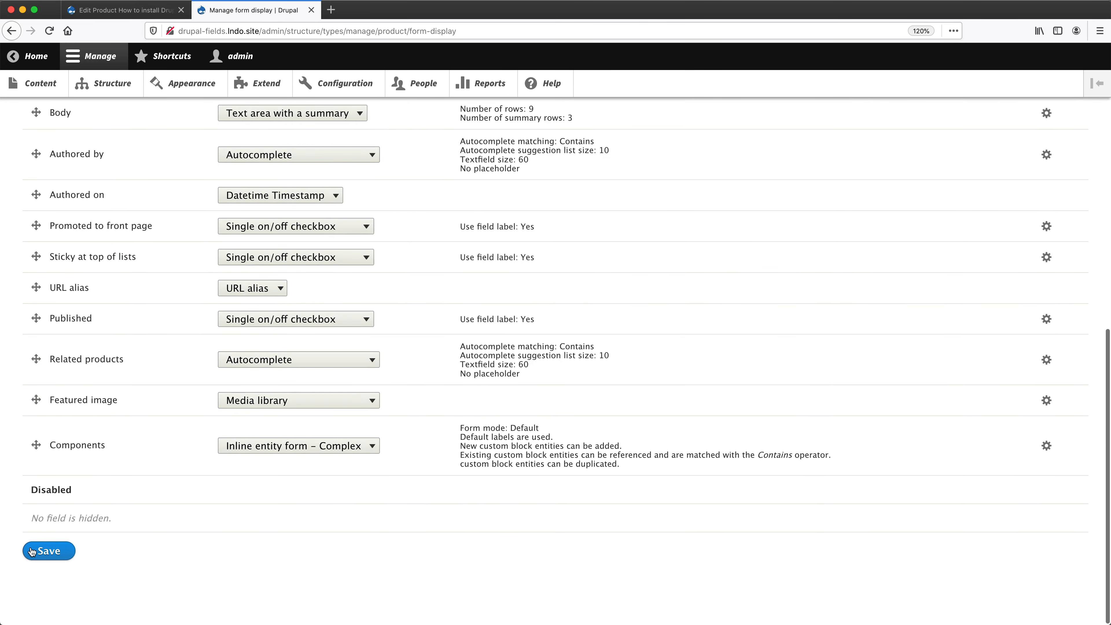
left_click(36, 552)
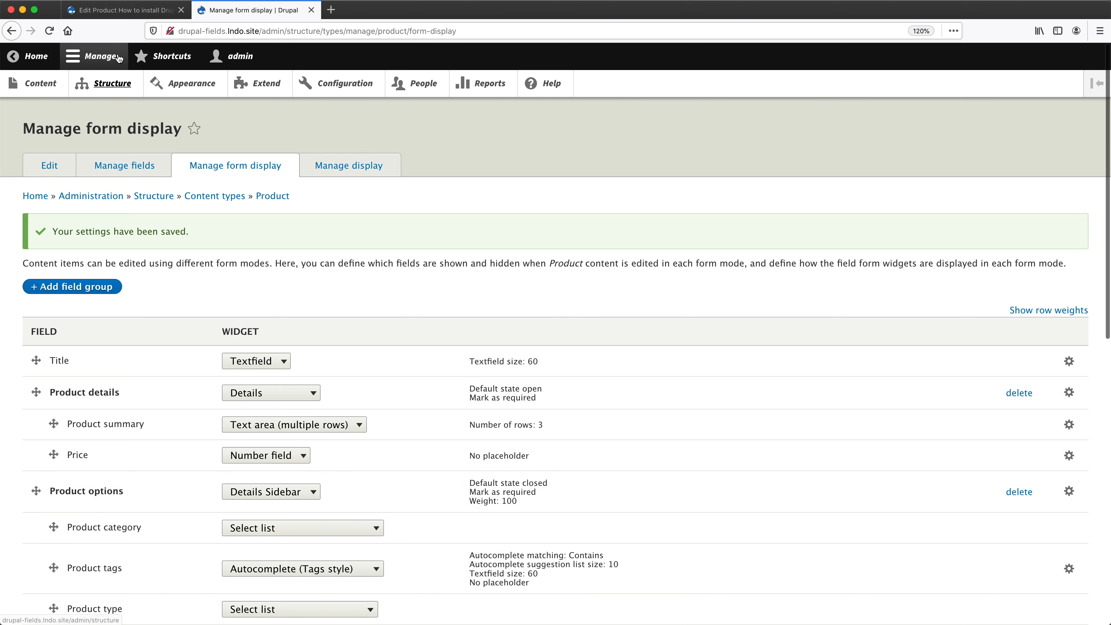
Reload the "How to install Drupal" edit form, check the position of the Product options group in the sidebar and expand it.
left_click(110, 18)
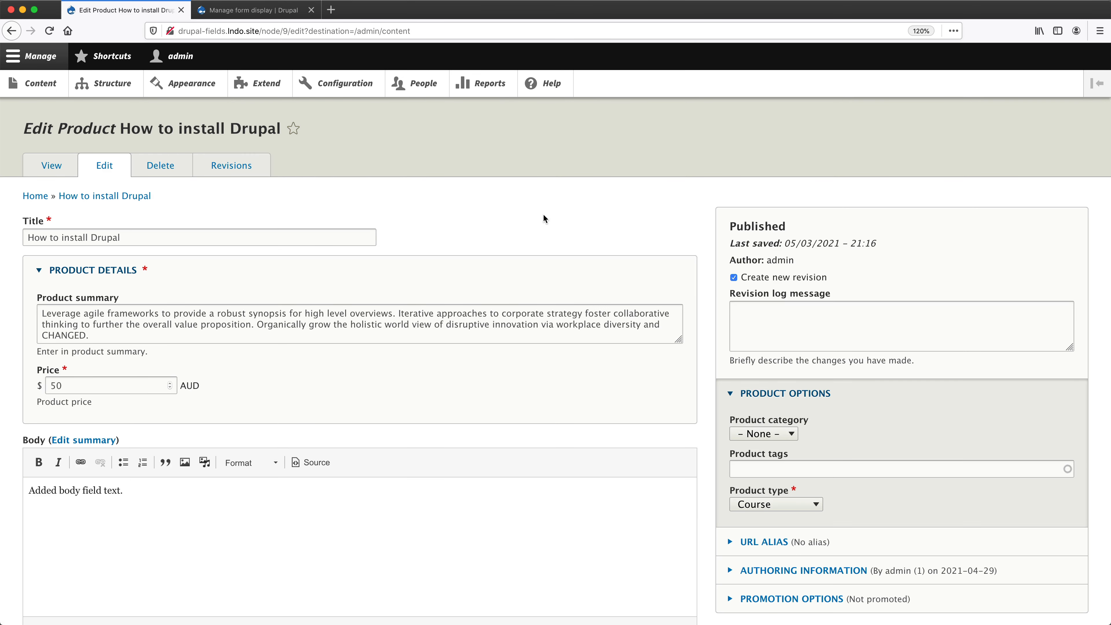
key("super+r")
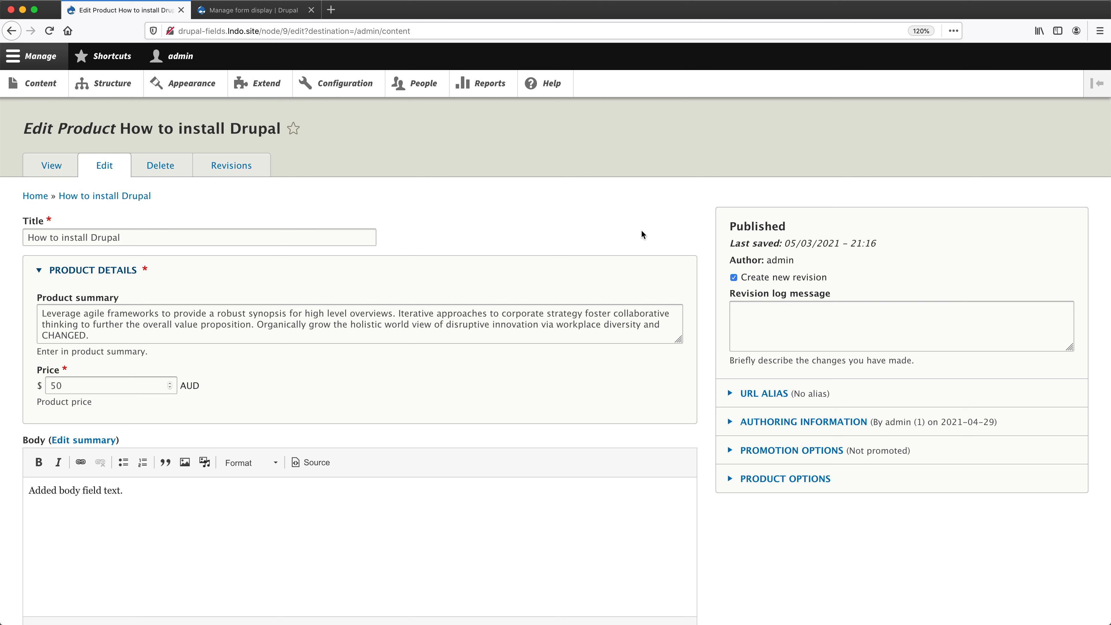
left_click(793, 479)
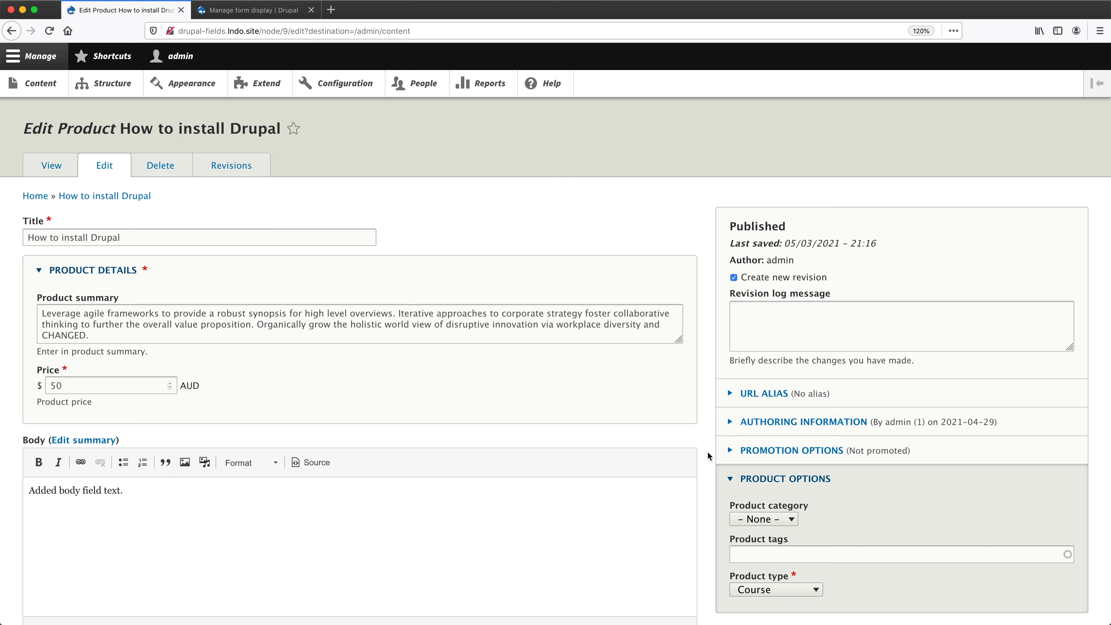
Add a field group of type Tabs labelled "Tabs" to the Product form display, with its direction set to Horizontal.
left_click(261, 10)
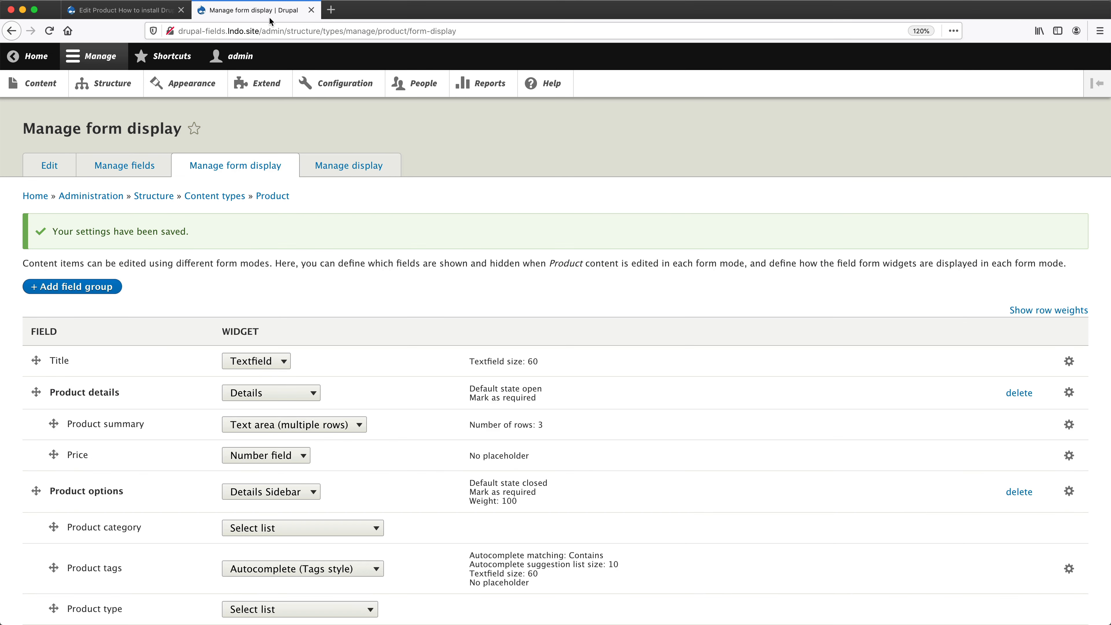
left_click(95, 288)
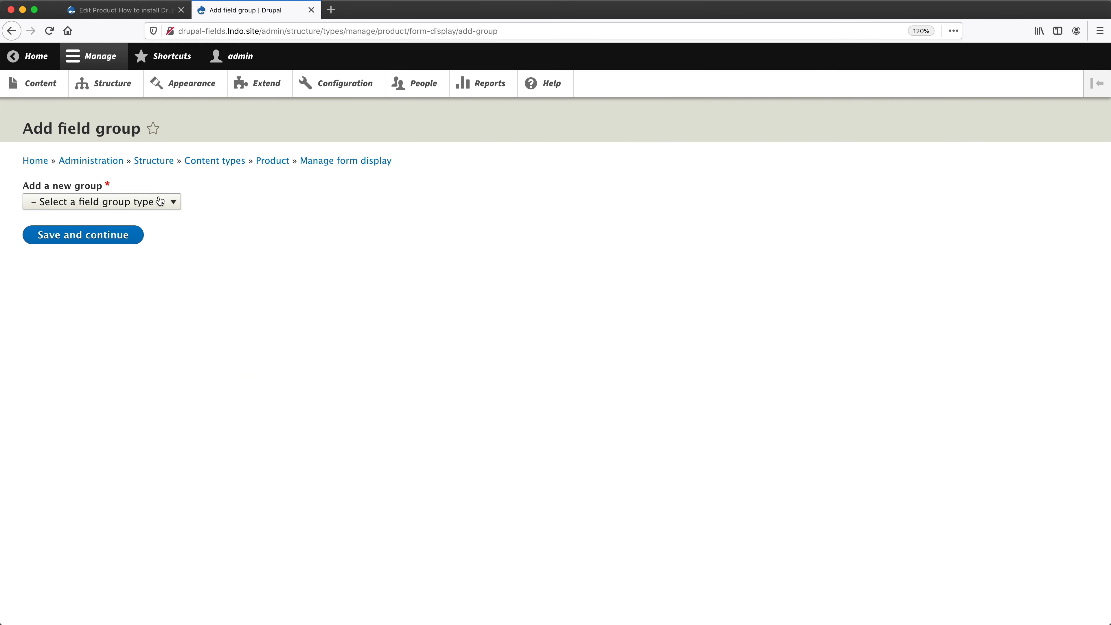
left_click(169, 203)
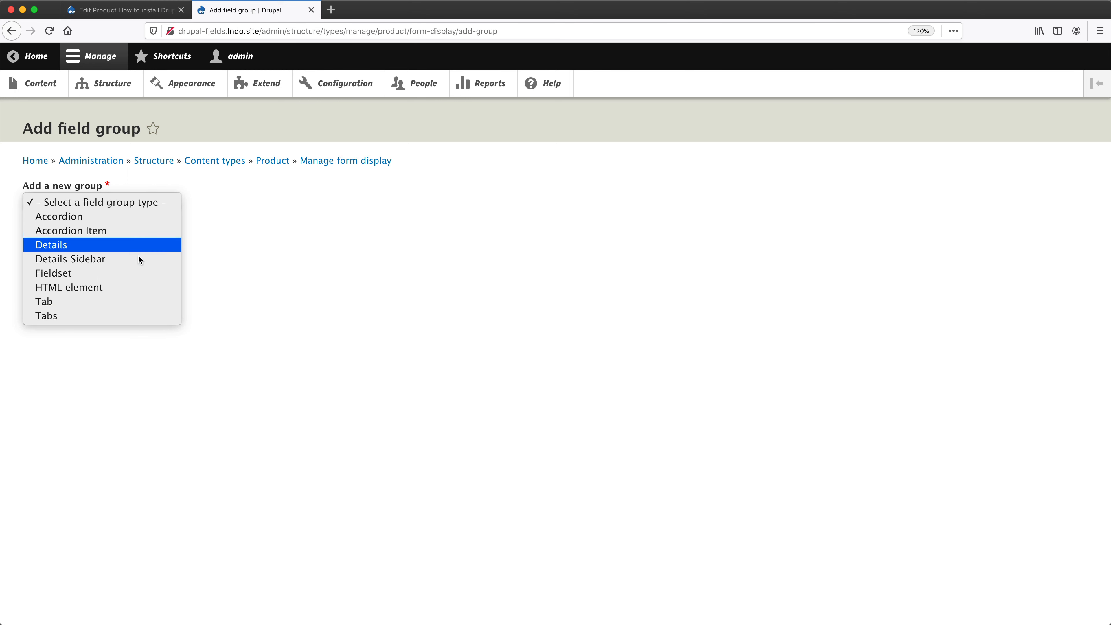
left_click(123, 311)
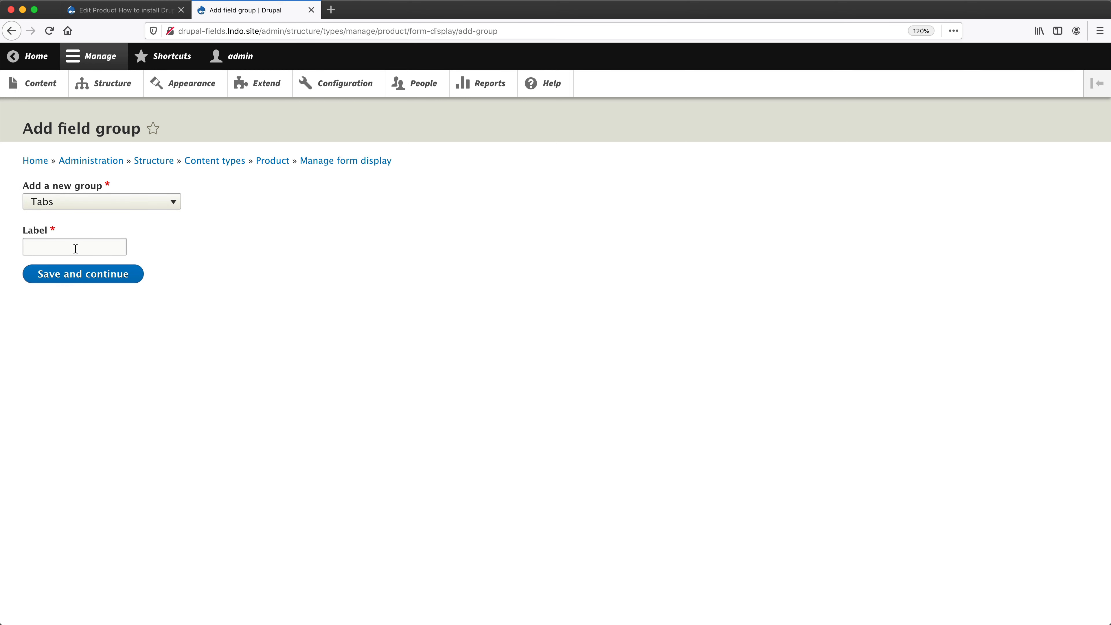
left_click(76, 249)
type("Tabs")
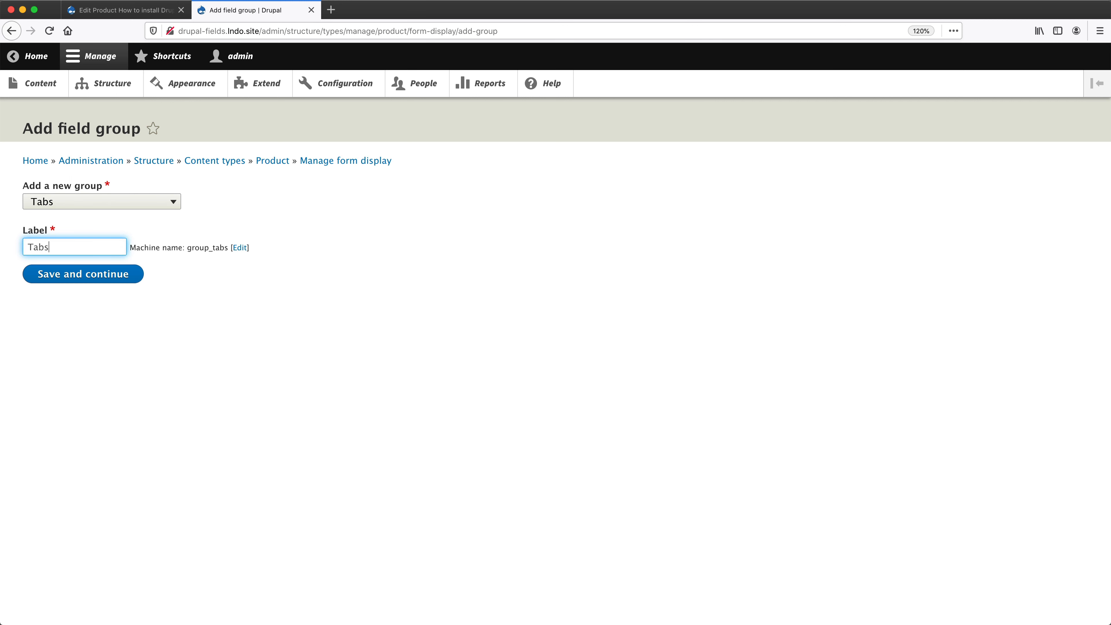
left_click(179, 314)
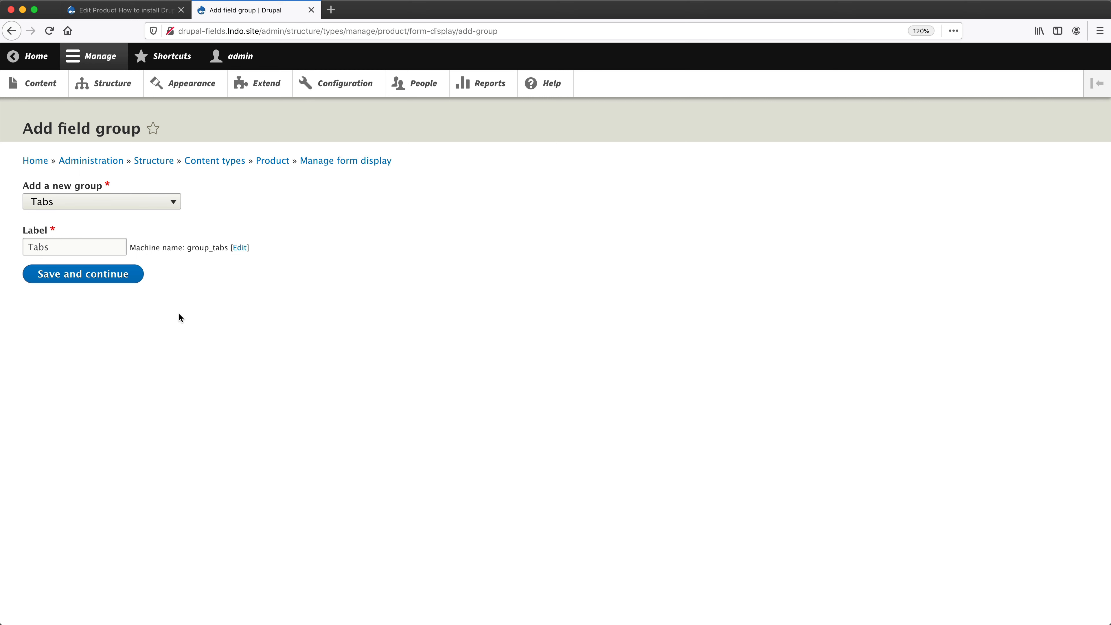
left_click(84, 274)
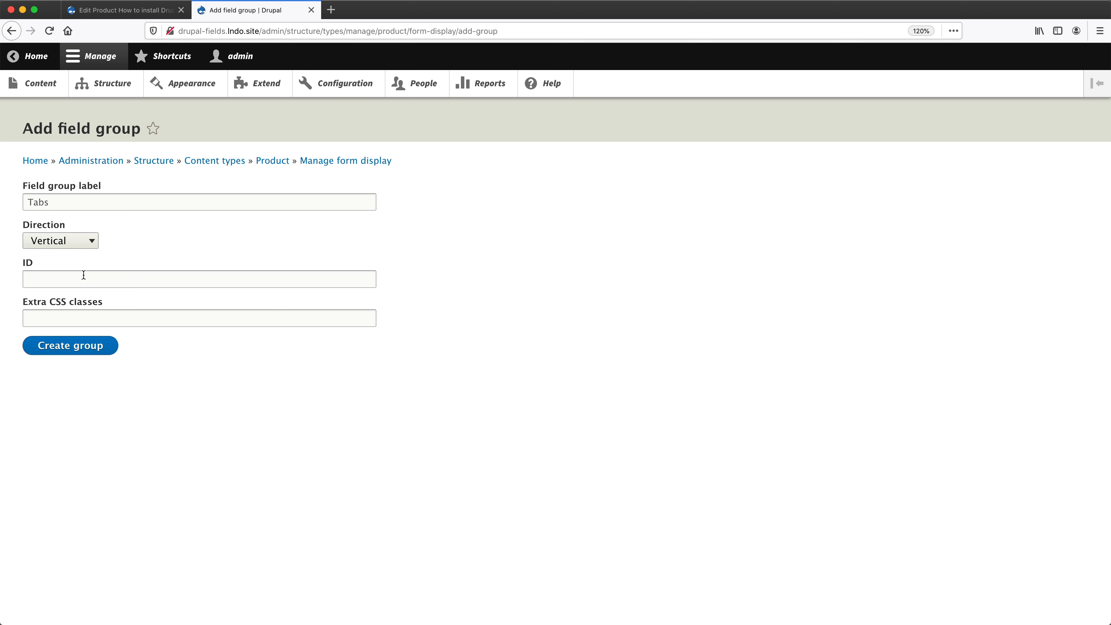
left_click(91, 240)
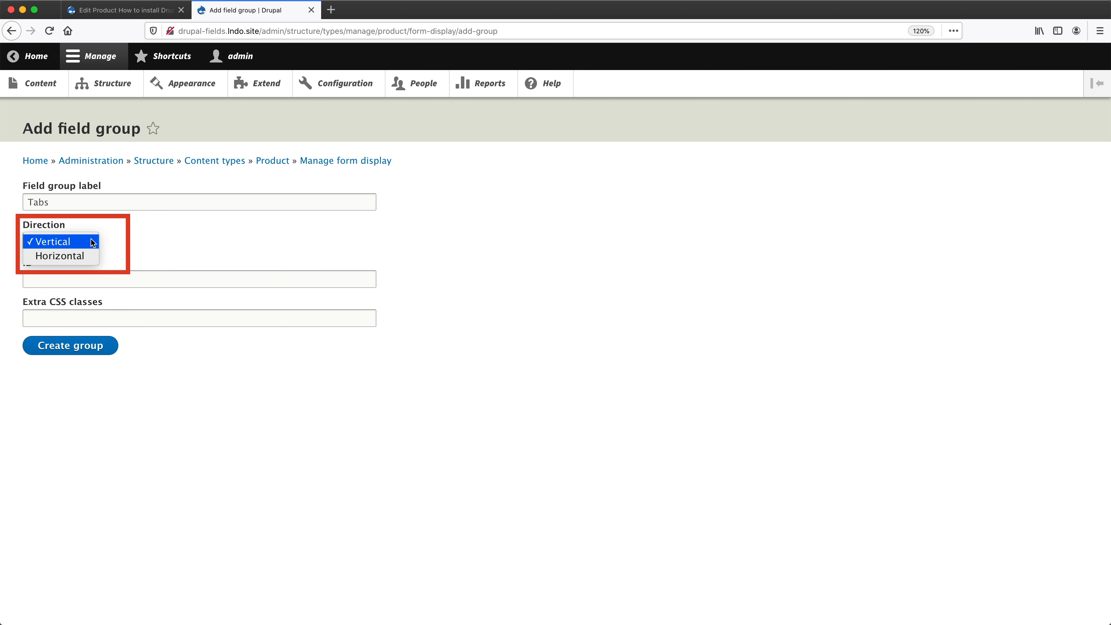
left_click(83, 254)
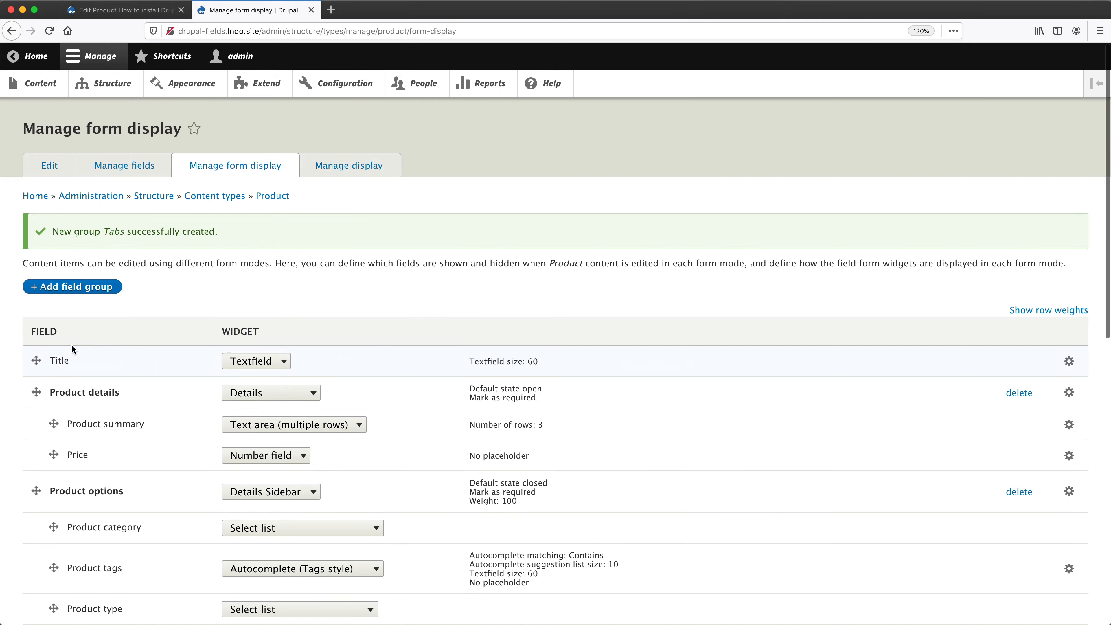
Move the Tabs group out of Disabled to directly below Title and nest the Product details and Product options groups inside it.
scroll(72, 342, "down", 5)
scroll(72, 341, "down", 8)
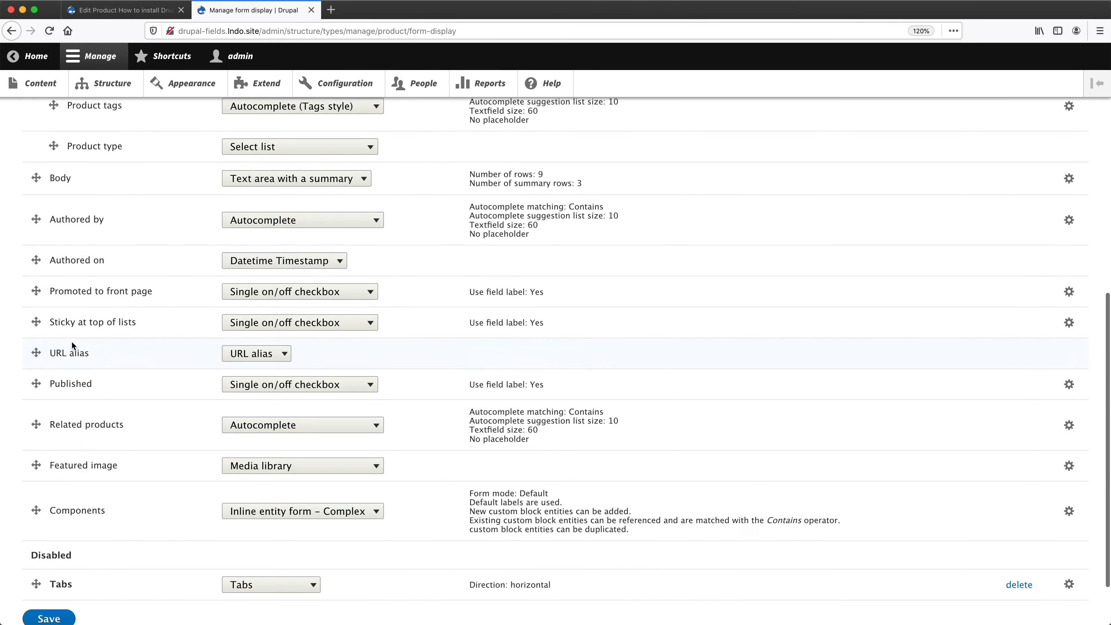
left_click_drag(32, 517, 30, 397)
scroll(27, 427, "up", 10)
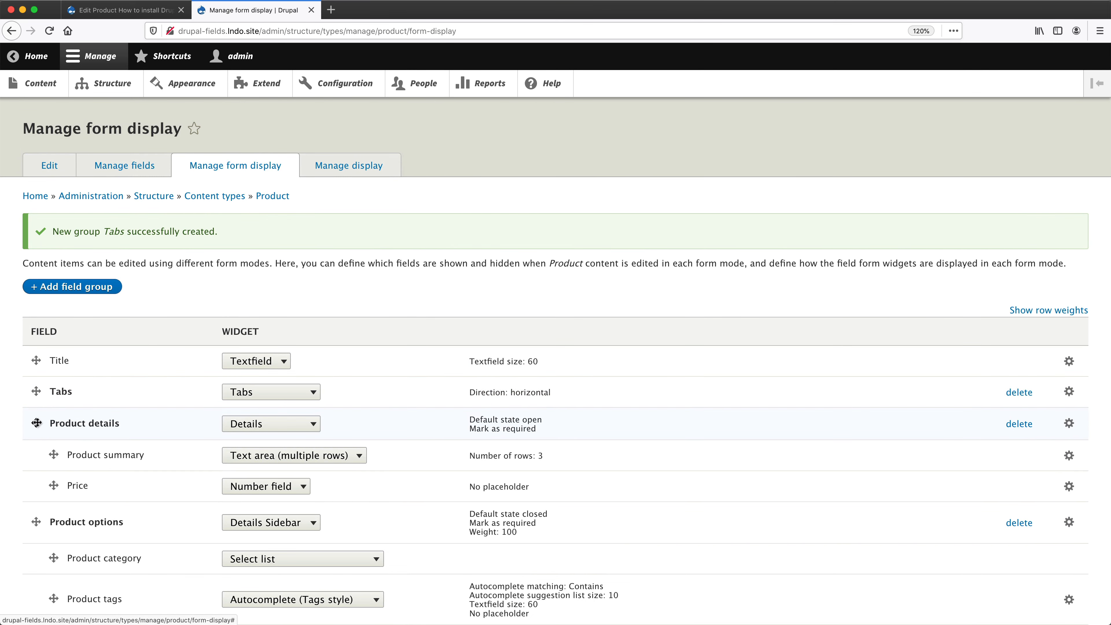
left_click_drag(37, 421, 50, 444)
Change the format of the Product details and Product options groups to Tab and save the form display.
scroll(50, 433, "down", 3)
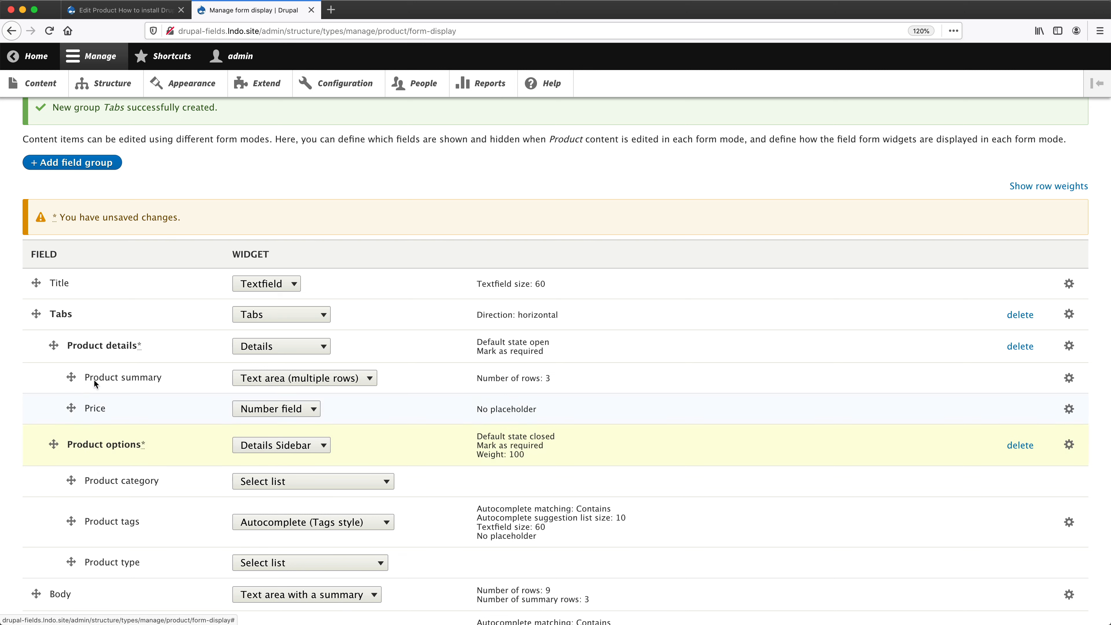
left_click(281, 346)
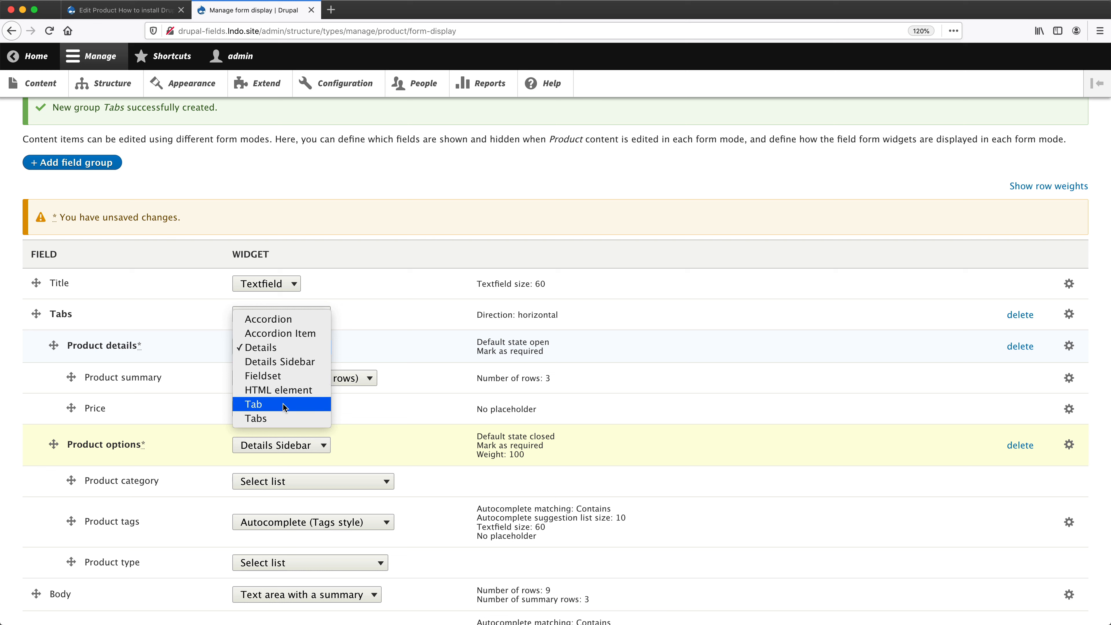
left_click(283, 404)
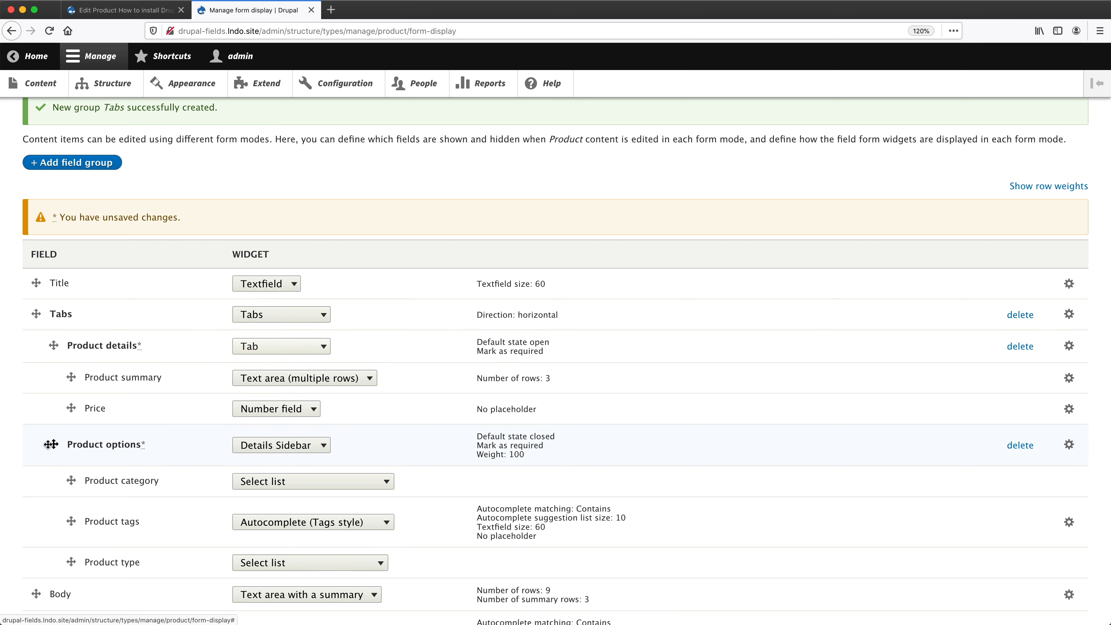
left_click(280, 448)
left_click(294, 487)
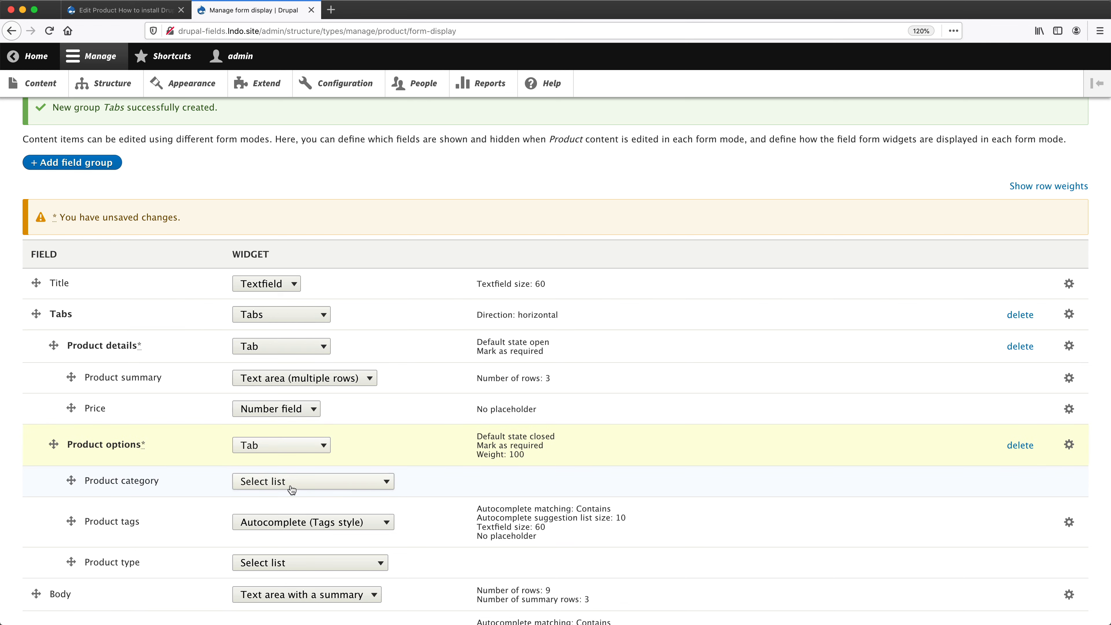
scroll(47, 452, "down", 10)
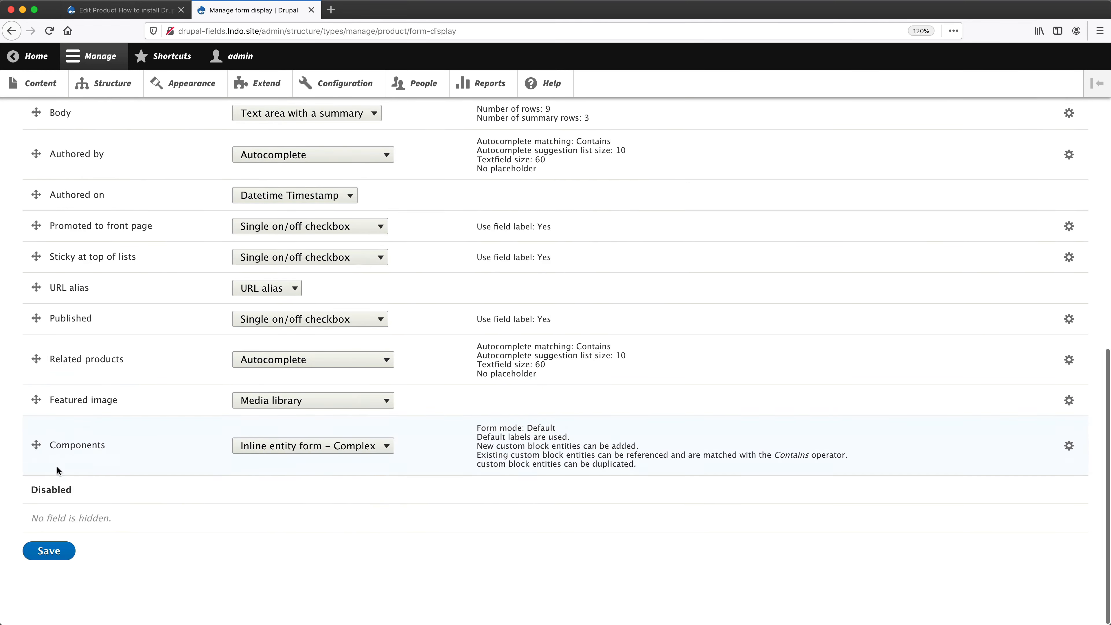
left_click(49, 552)
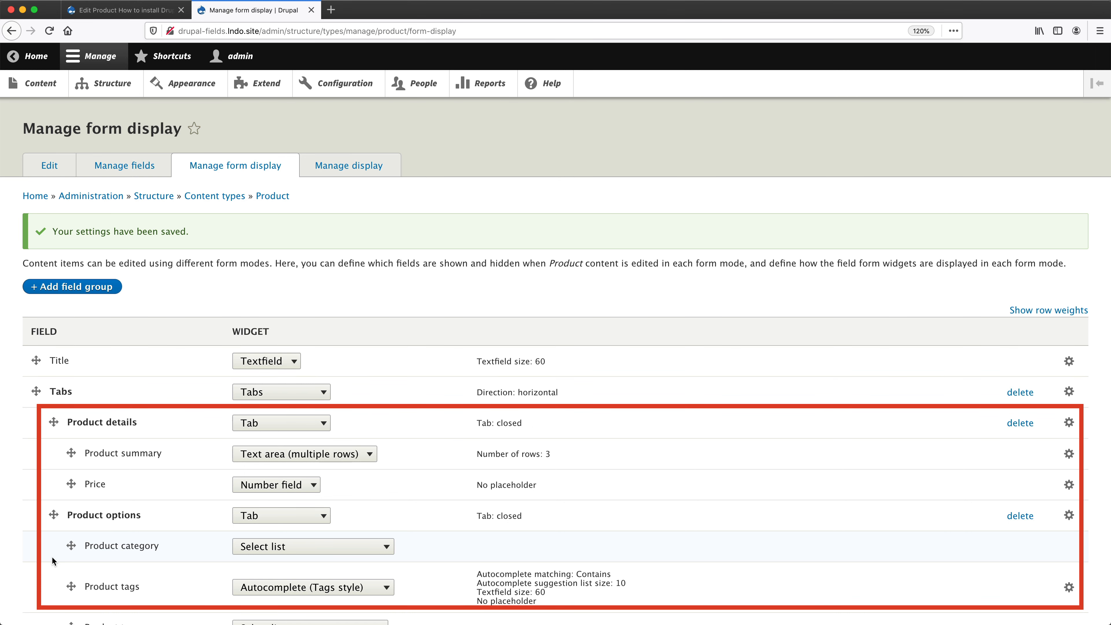
Reload the "How to install Drupal" edit form, view the Product options tab's fields and compare the tabs with the form display's group structure.
left_click(130, 6)
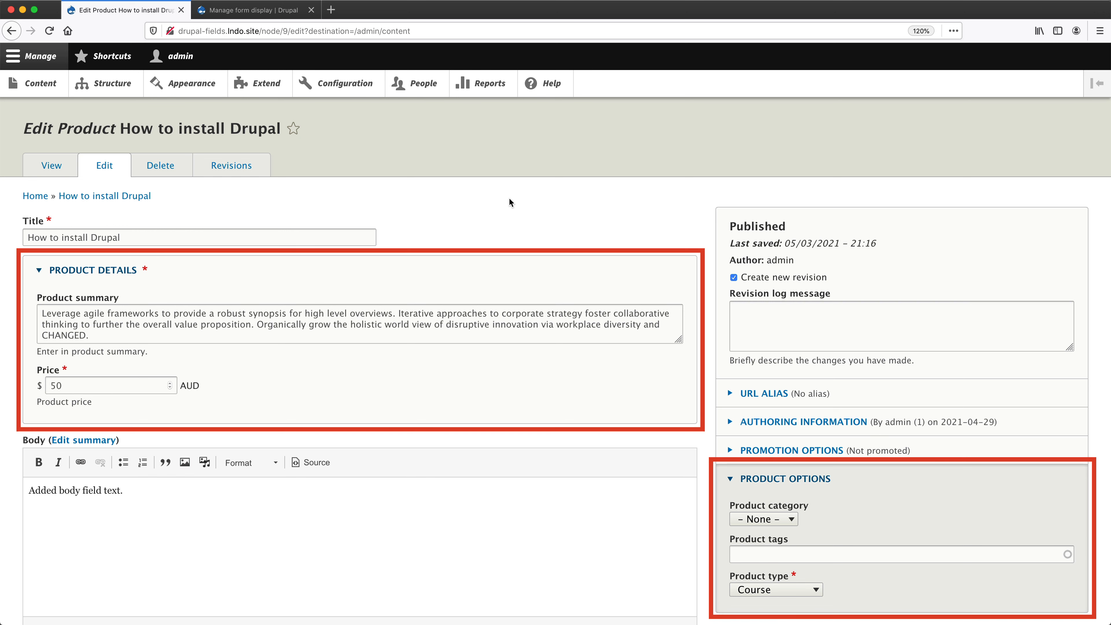
key("super+r")
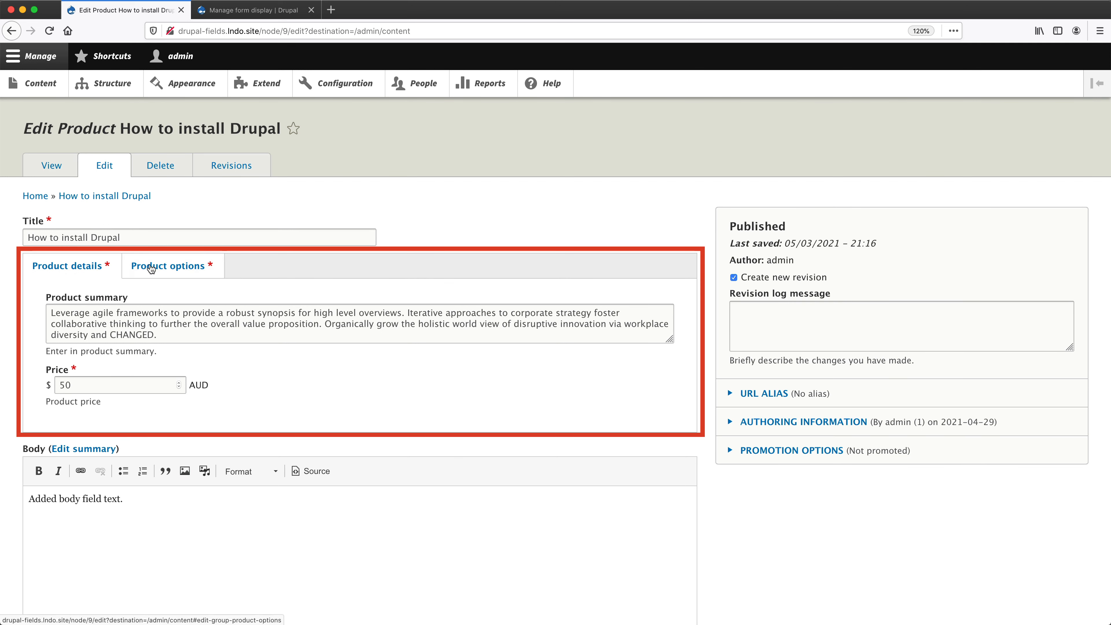
left_click(165, 272)
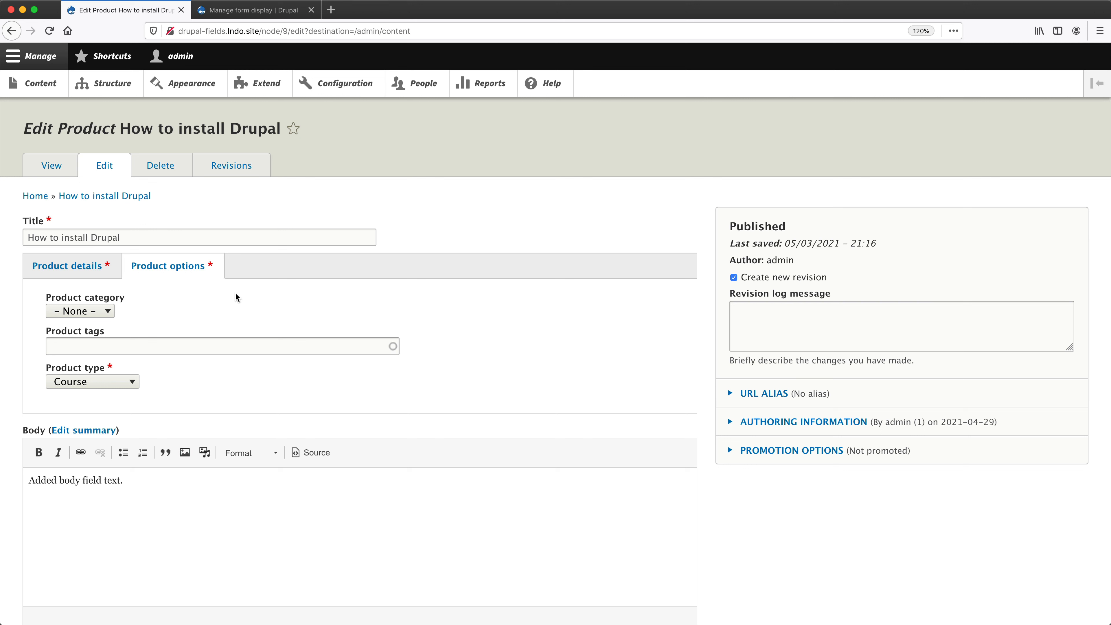
left_click(255, 16)
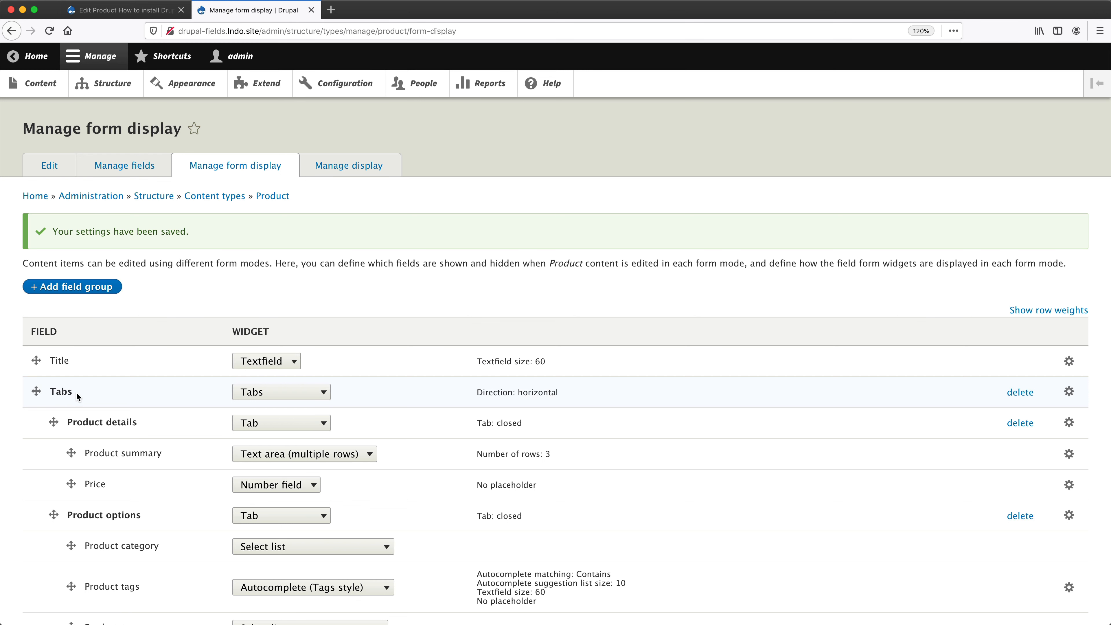
left_click(125, 11)
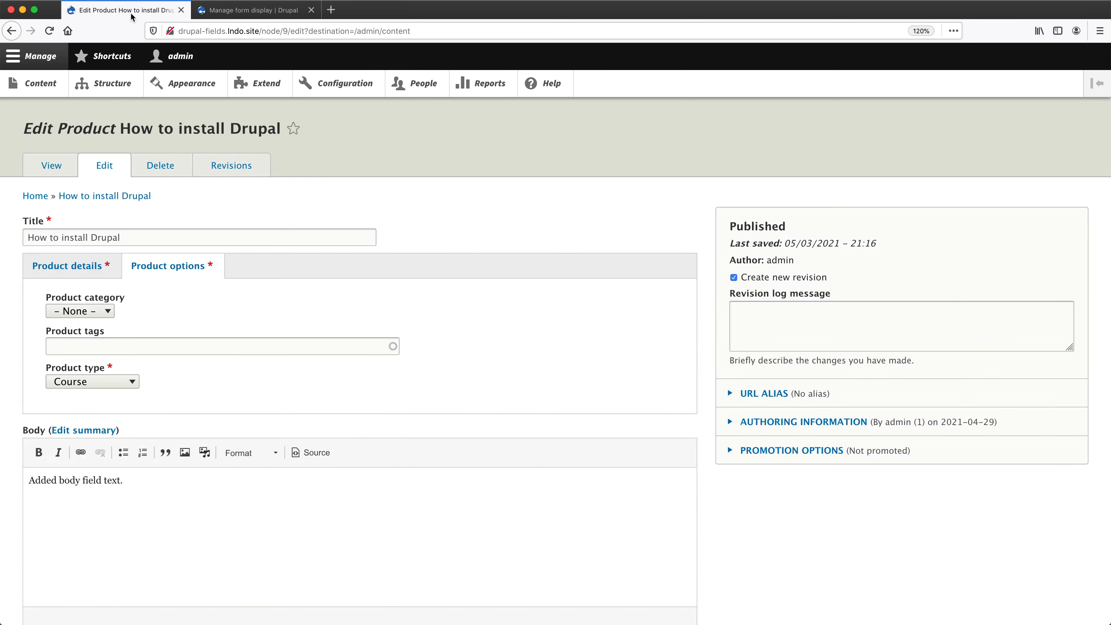